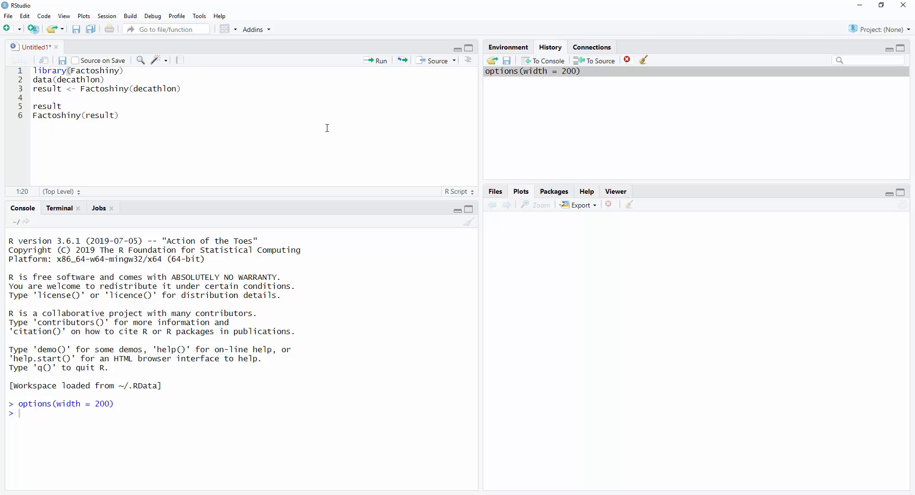
Run the first three script lines to load Factoshiny and the decathlon data and launch Factoshiny on that dataset.
{"action": "left_click", "coordinate": [380, 64]}
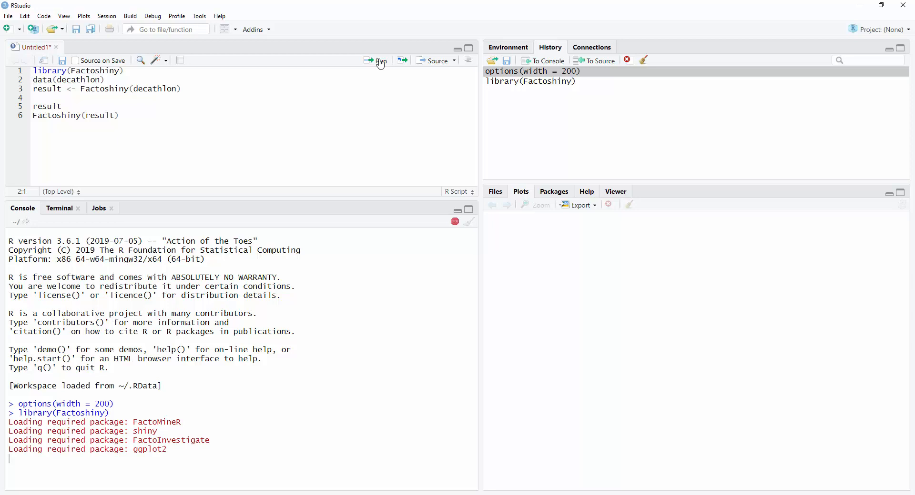
{"action": "left_click", "coordinate": [380, 64]}
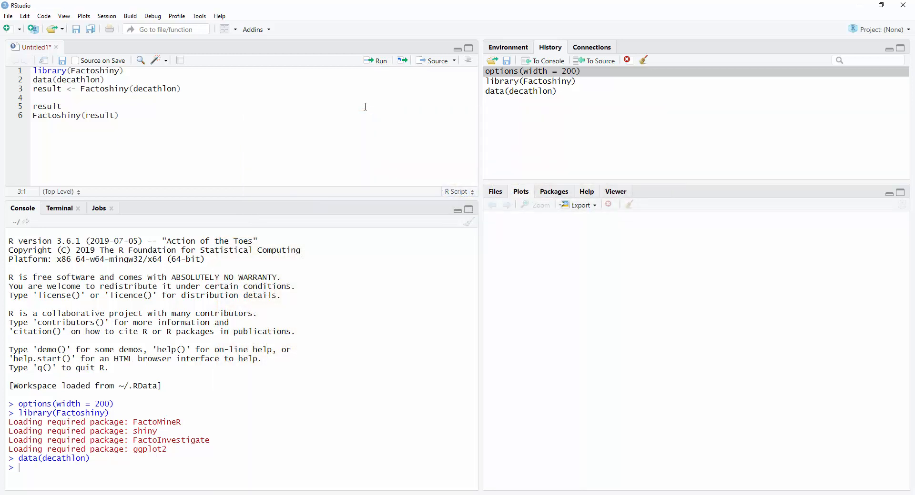
{"action": "left_click", "coordinate": [379, 61]}
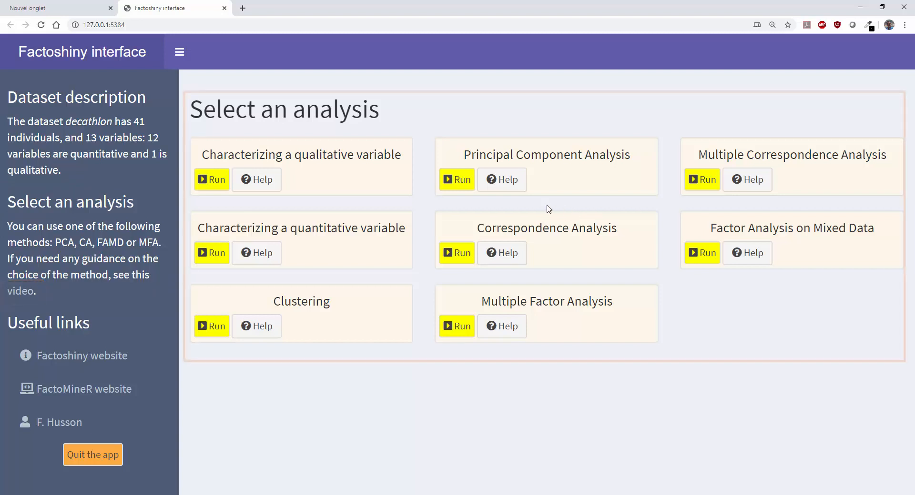
Show the help text for Principal Component Analysis and run that analysis on the decathlon dataset.
{"action": "left_click", "coordinate": [513, 184]}
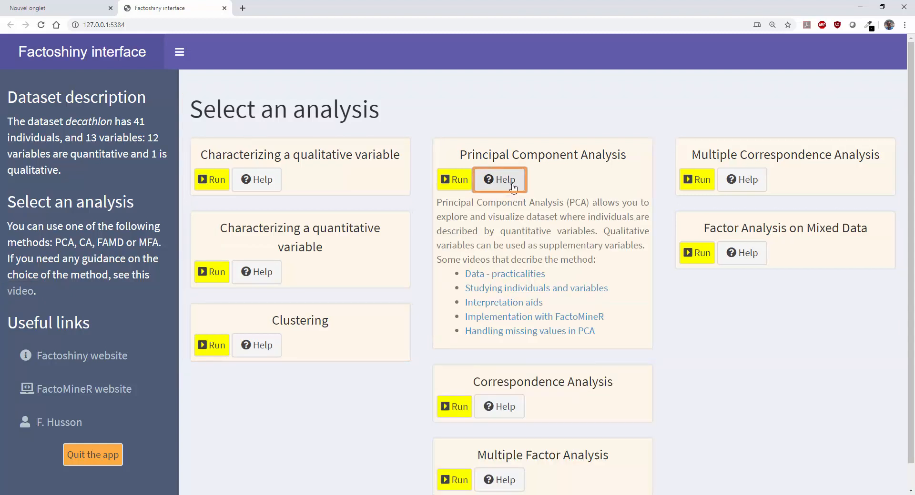
{"action": "left_click", "coordinate": [459, 184]}
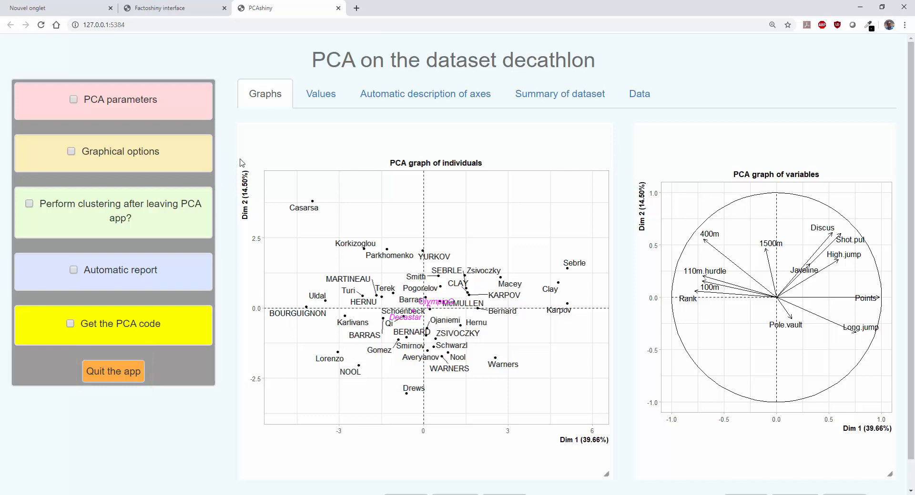
Set Rank and Points as supplementary quantitative variables in the PCA parameters and submit the change.
{"action": "left_click", "coordinate": [144, 101]}
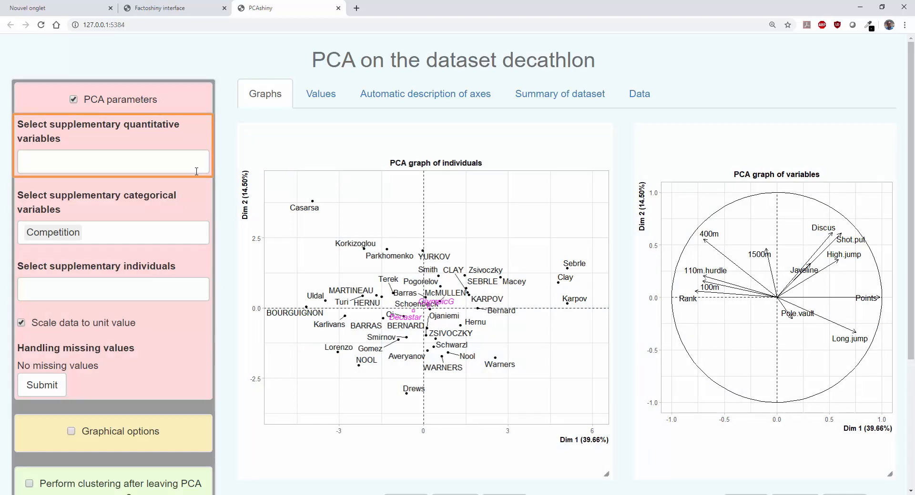
{"action": "left_click", "coordinate": [173, 166]}
{"action": "scroll", "coordinate": [166, 228], "scroll_direction": "down", "scroll_amount": 2}
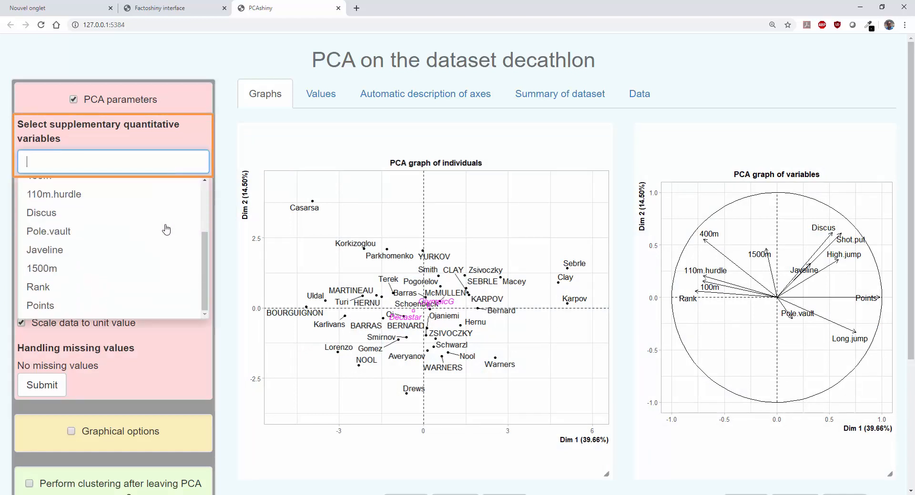
{"action": "left_click", "coordinate": [109, 296]}
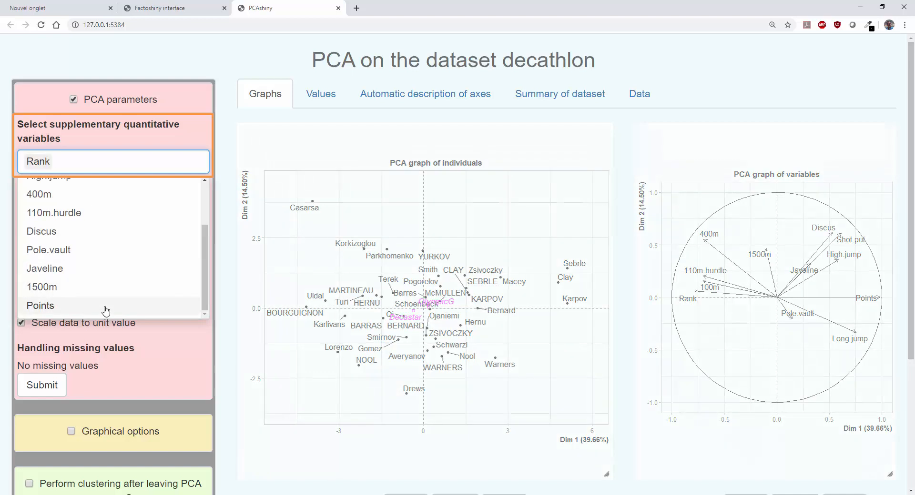
{"action": "left_click", "coordinate": [104, 307]}
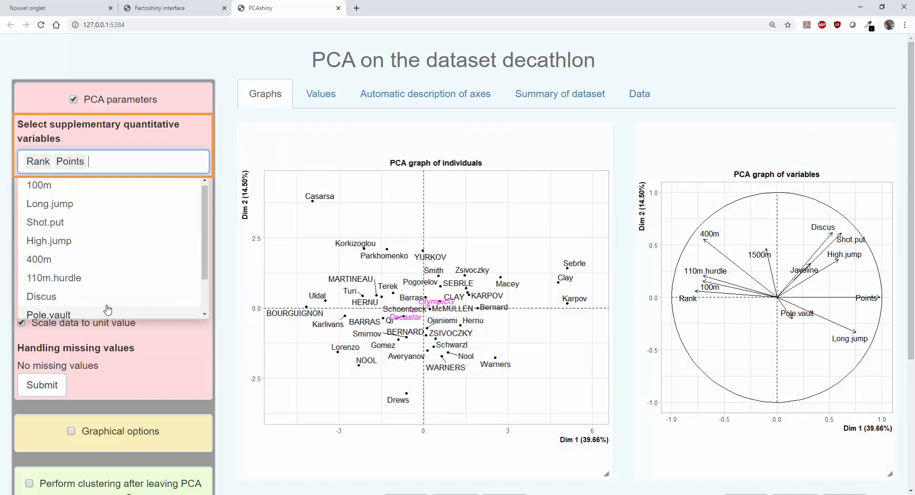
{"action": "left_click", "coordinate": [218, 134]}
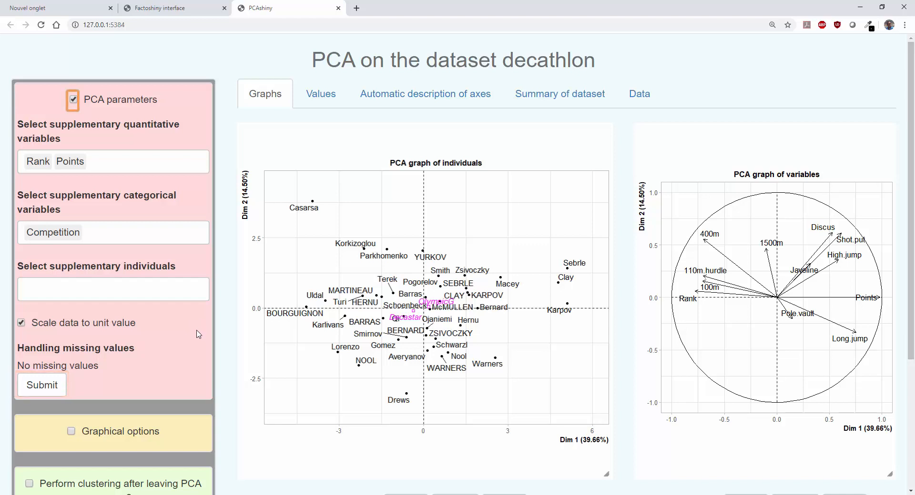
{"action": "left_click", "coordinate": [41, 391]}
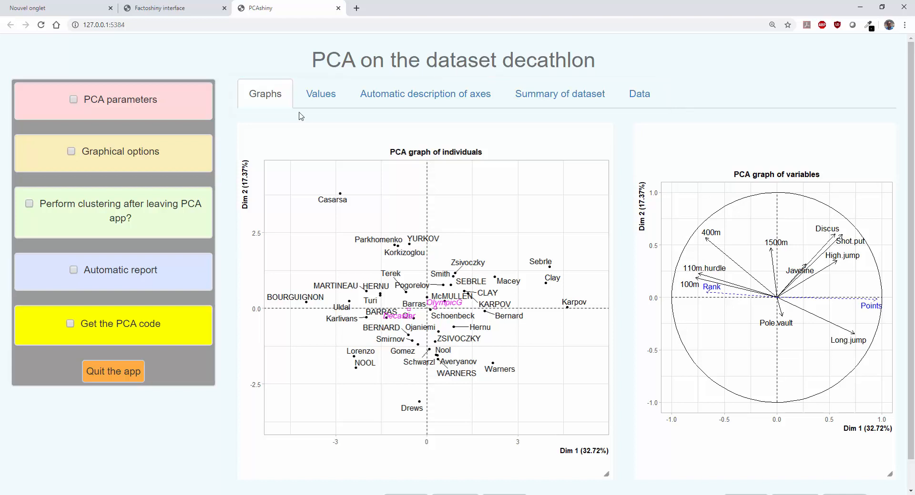
Display the PCA's summary of outputs and set the number of elements to print to 100.
{"action": "left_click", "coordinate": [328, 101]}
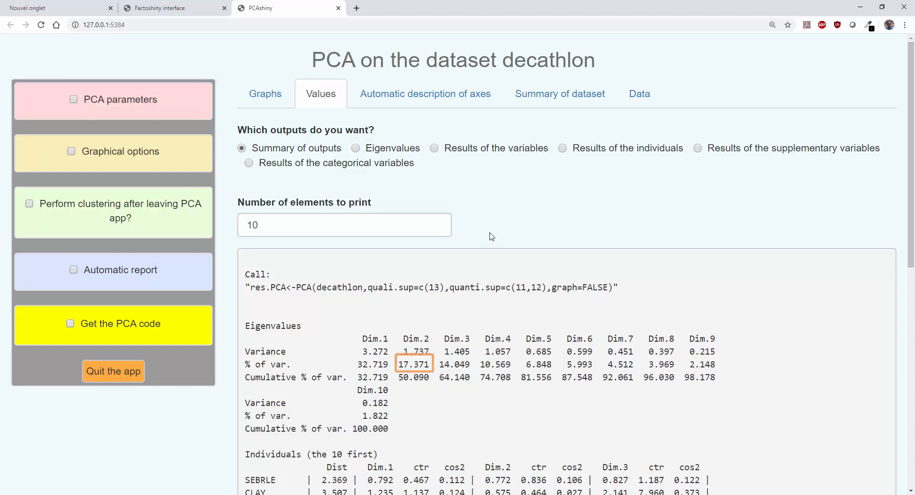
{"action": "scroll", "coordinate": [769, 295], "scroll_direction": "down", "scroll_amount": 2}
{"action": "scroll", "coordinate": [769, 297], "scroll_direction": "down", "scroll_amount": 1}
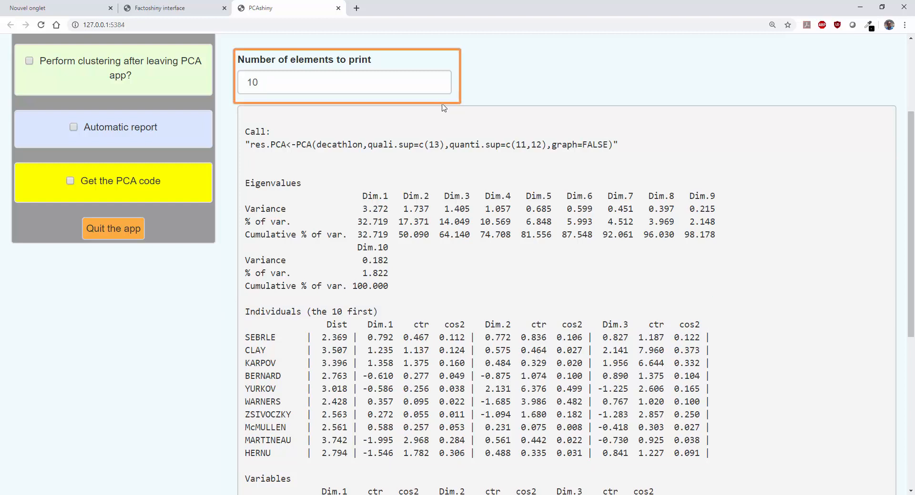
{"action": "left_click", "coordinate": [420, 83]}
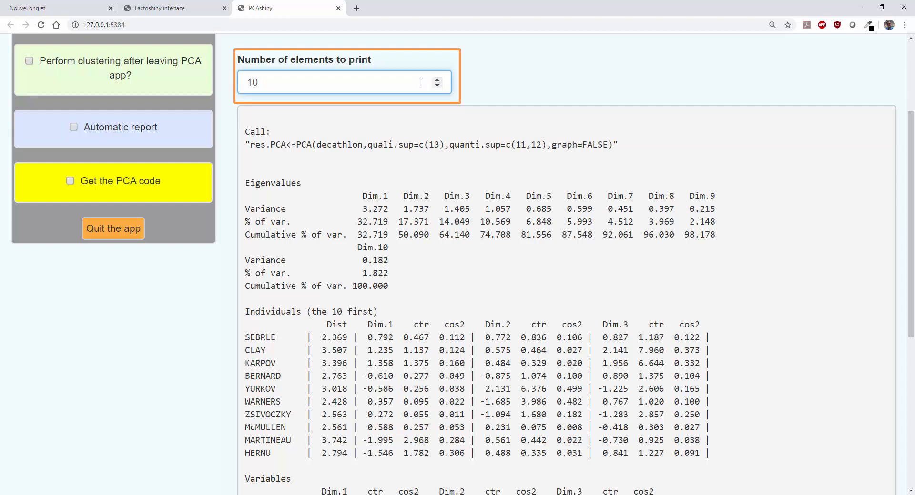
{"action": "type", "text": "0"}
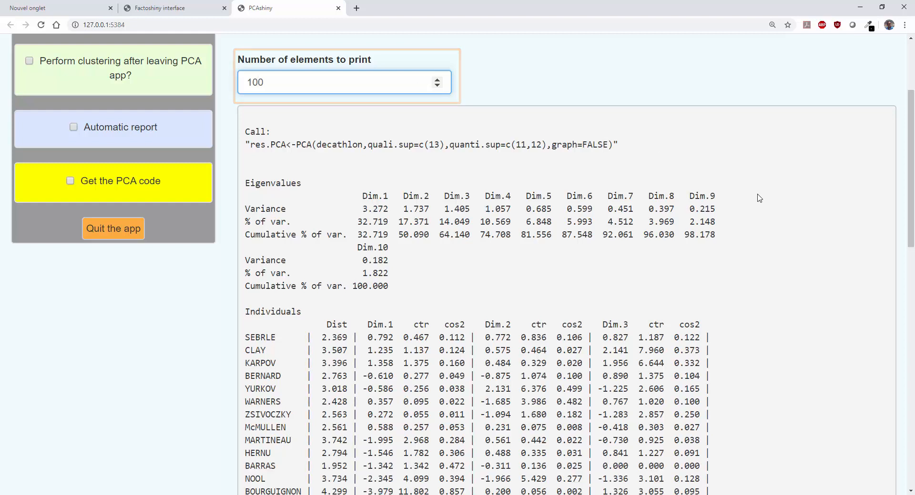
Examine the printed summary's results for individuals, variables, supplementary continuous variables and supplementary categories.
{"action": "scroll", "coordinate": [759, 199], "scroll_direction": "down", "scroll_amount": 2}
{"action": "scroll", "coordinate": [761, 200], "scroll_direction": "down", "scroll_amount": 3}
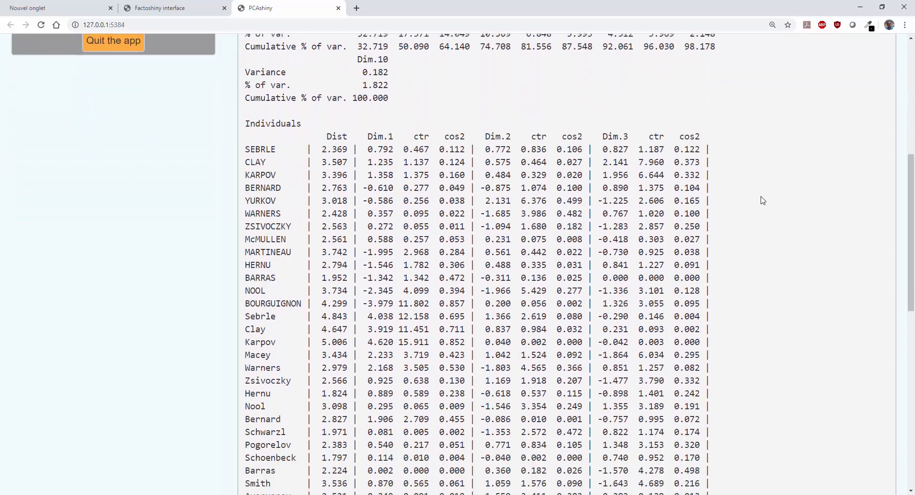
{"action": "scroll", "coordinate": [762, 200], "scroll_direction": "down", "scroll_amount": 3}
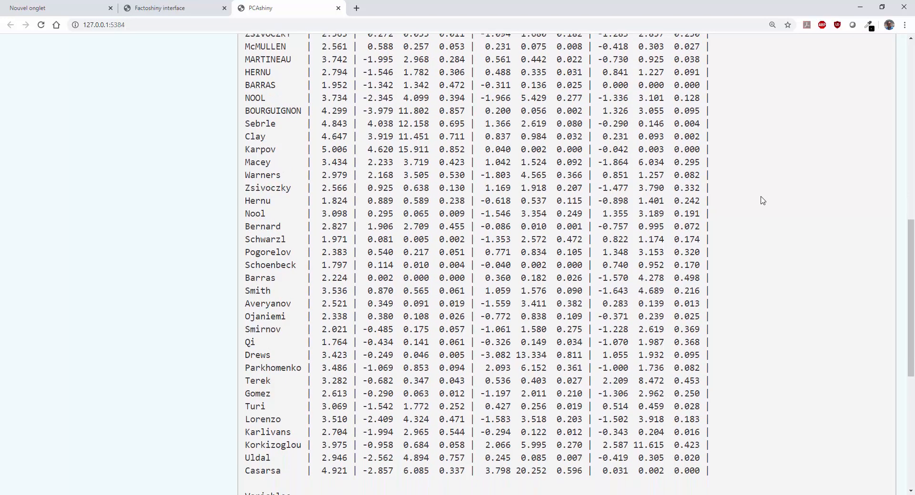
{"action": "scroll", "coordinate": [761, 200], "scroll_direction": "up", "scroll_amount": 4}
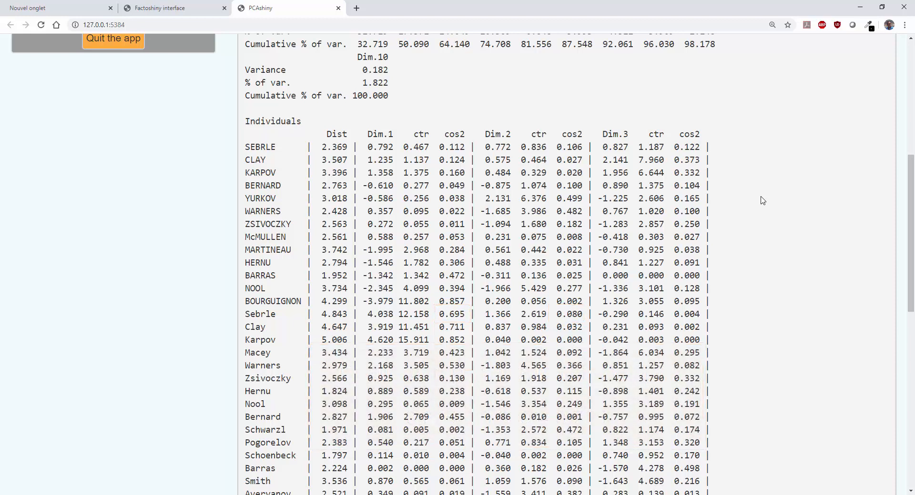
{"action": "scroll", "coordinate": [761, 200], "scroll_direction": "down", "scroll_amount": 10}
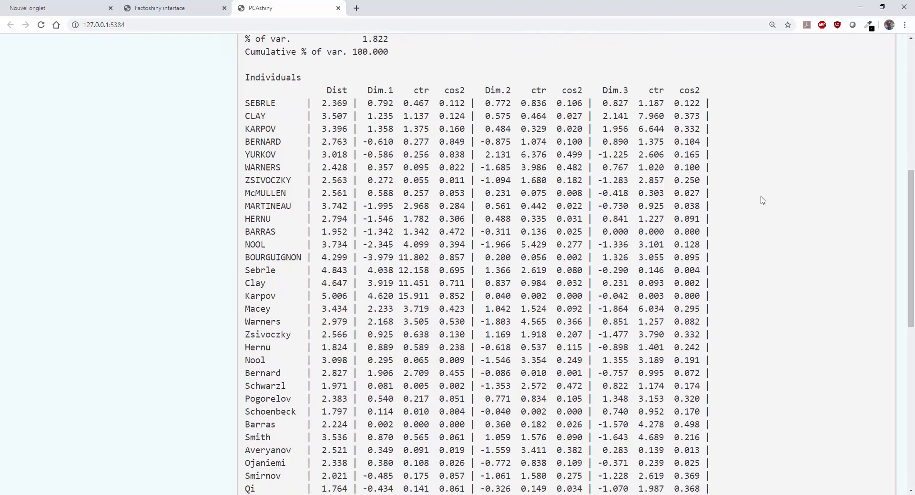
{"action": "scroll", "coordinate": [762, 200], "scroll_direction": "down", "scroll_amount": 1}
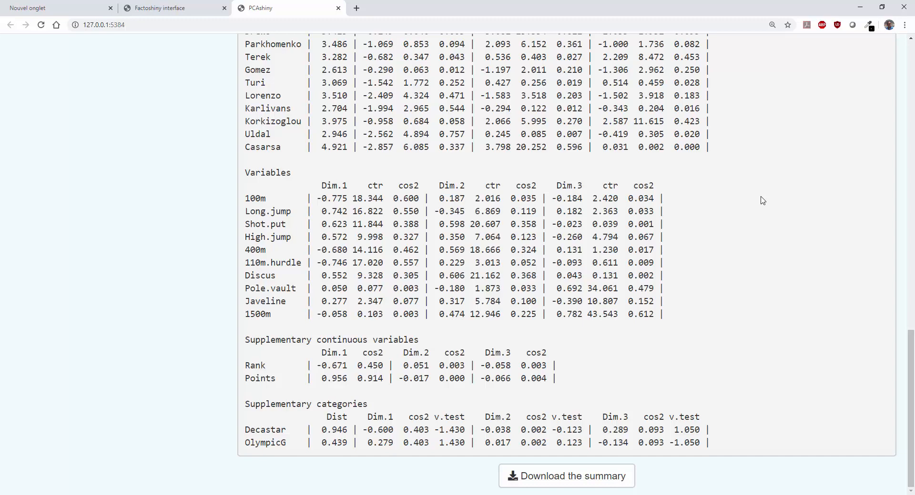
{"action": "scroll", "coordinate": [666, 220], "scroll_direction": "up", "scroll_amount": 15}
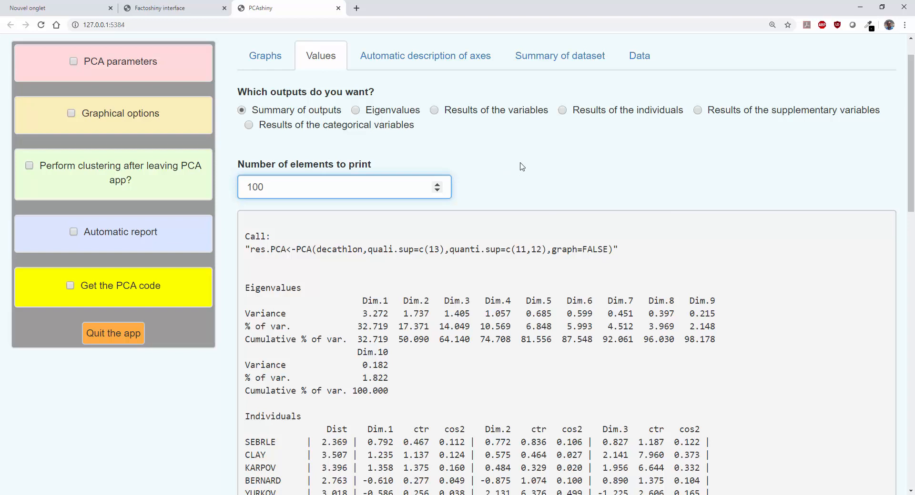
{"action": "scroll", "coordinate": [522, 167], "scroll_direction": "up", "scroll_amount": 1}
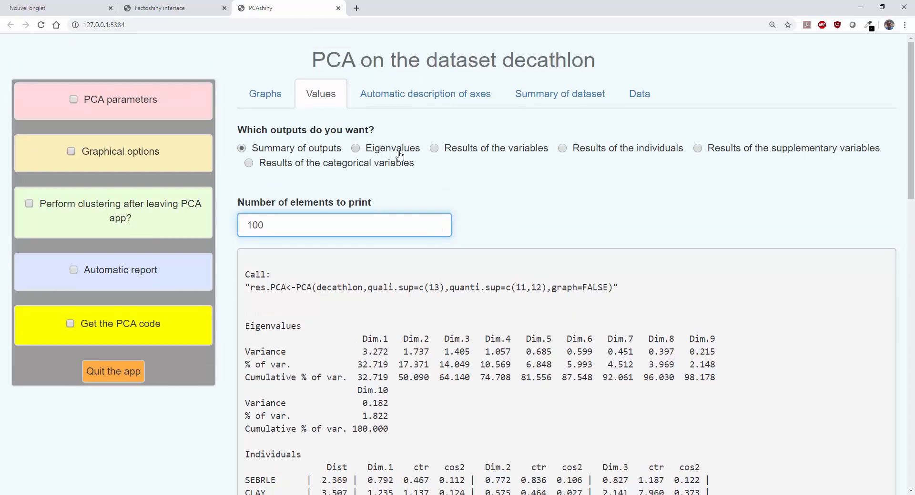
Show the Eigenvalues output and review the inertia decomposition chart with its table of variance percentages.
{"action": "left_click", "coordinate": [398, 153]}
{"action": "scroll", "coordinate": [705, 210], "scroll_direction": "down", "scroll_amount": 2}
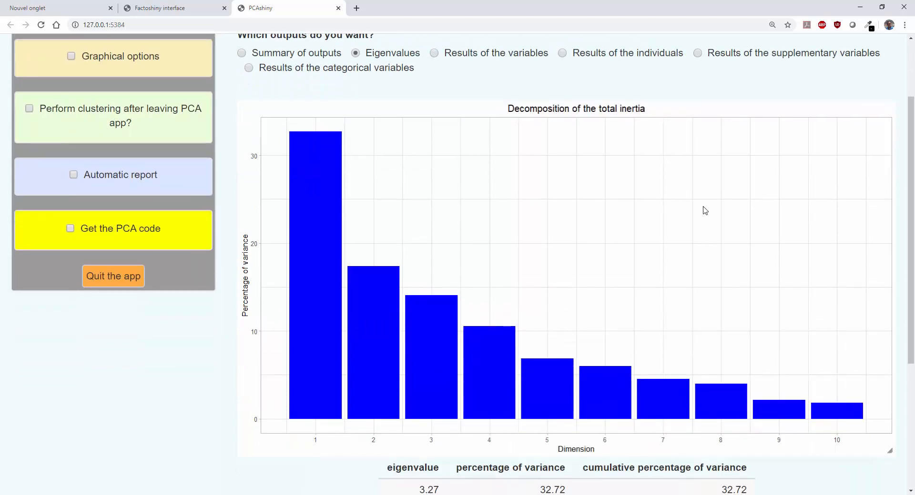
{"action": "scroll", "coordinate": [705, 210], "scroll_direction": "down", "scroll_amount": 1}
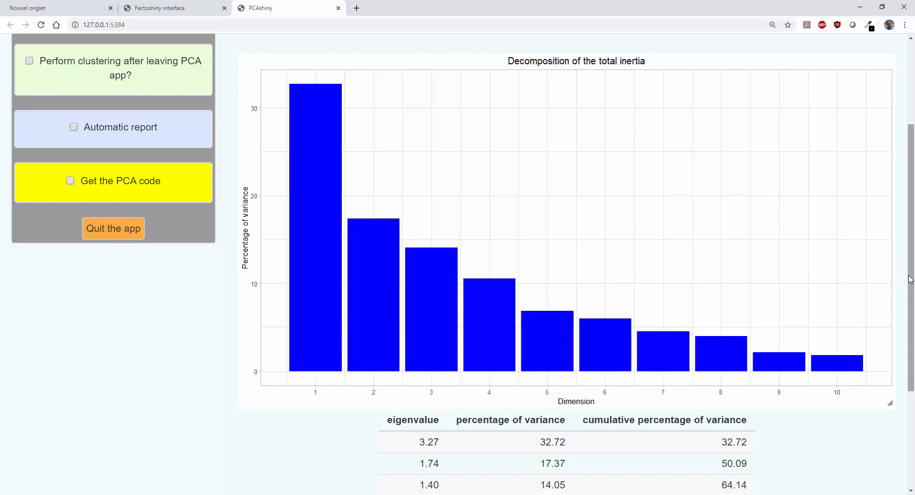
{"action": "scroll", "coordinate": [908, 279], "scroll_direction": "up", "scroll_amount": 3}
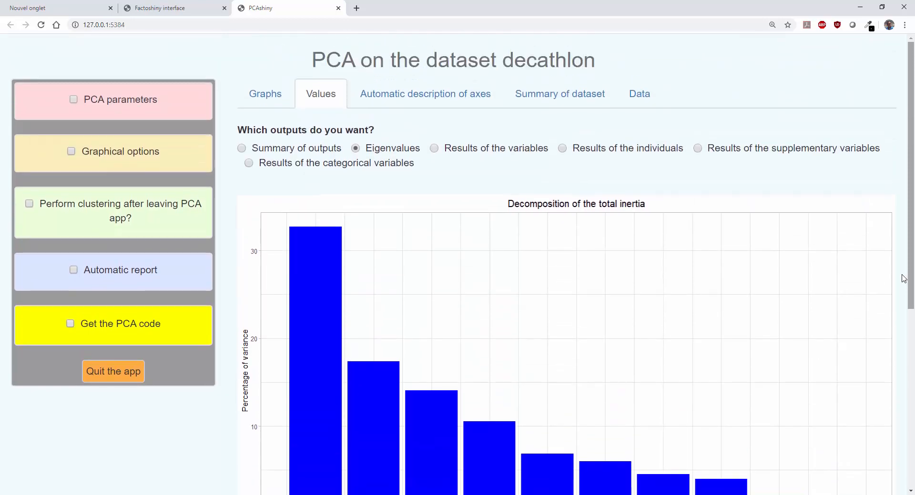
View in turn the results of the variables, the individuals, the supplementary variables and the categorical variables.
{"action": "left_click", "coordinate": [528, 153]}
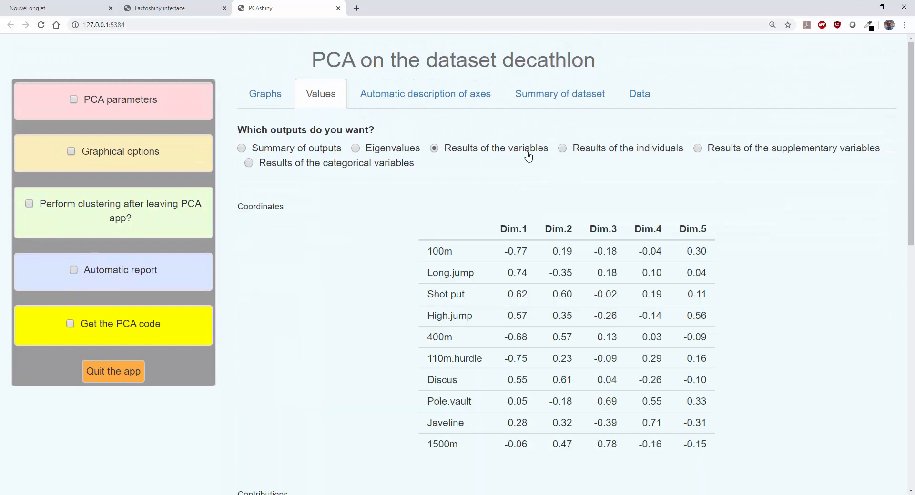
{"action": "left_click", "coordinate": [649, 154]}
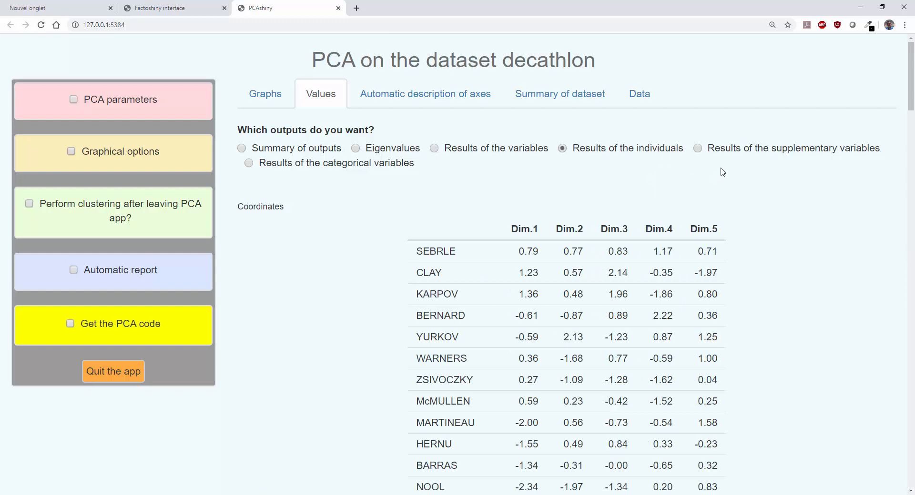
{"action": "left_click", "coordinate": [757, 153]}
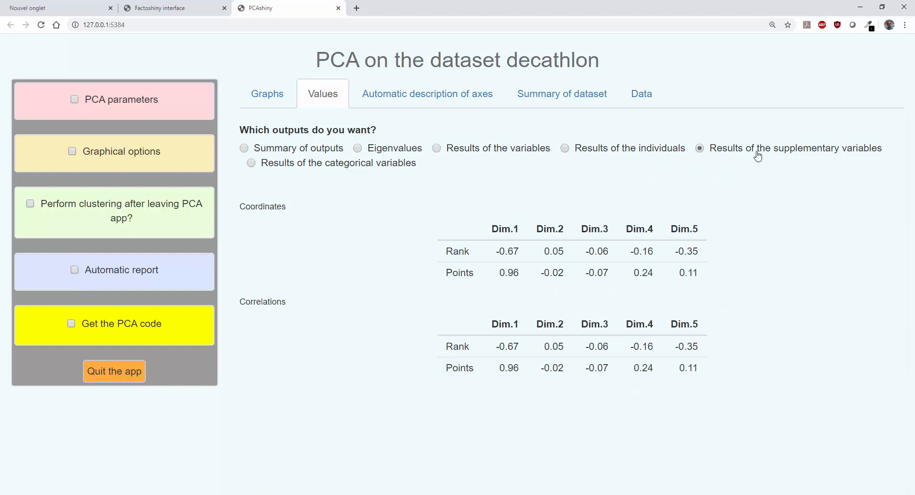
{"action": "left_click", "coordinate": [377, 170]}
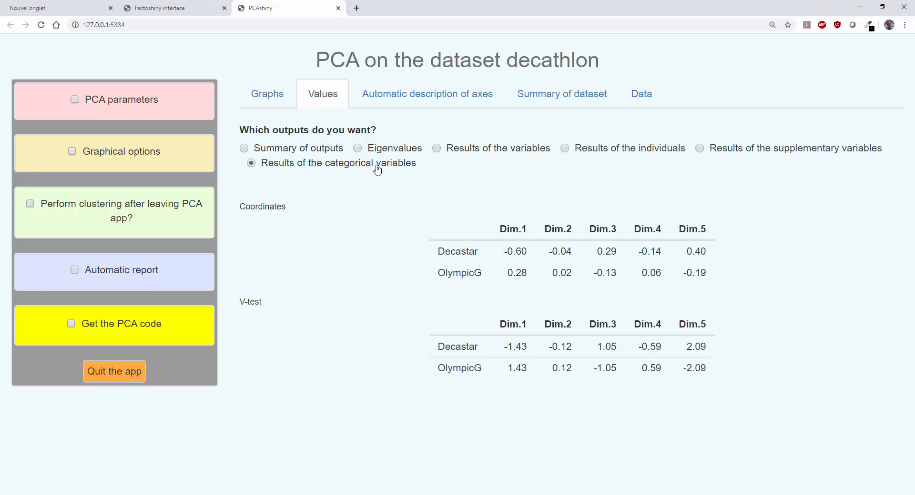
Open the automatic description of axes, set its P-value to 0,20 and review the variables describing Dimension 1.
{"action": "left_click", "coordinate": [419, 96]}
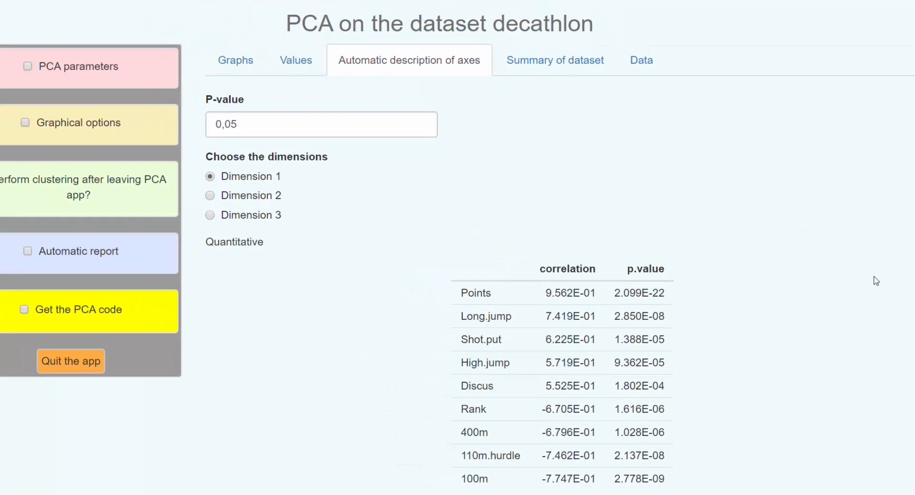
{"action": "scroll", "coordinate": [875, 281], "scroll_direction": "down", "scroll_amount": 2}
{"action": "left_click", "coordinate": [227, 44]}
{"action": "left_click_drag", "start_coordinate": [224, 44], "coordinate": [236, 44]}
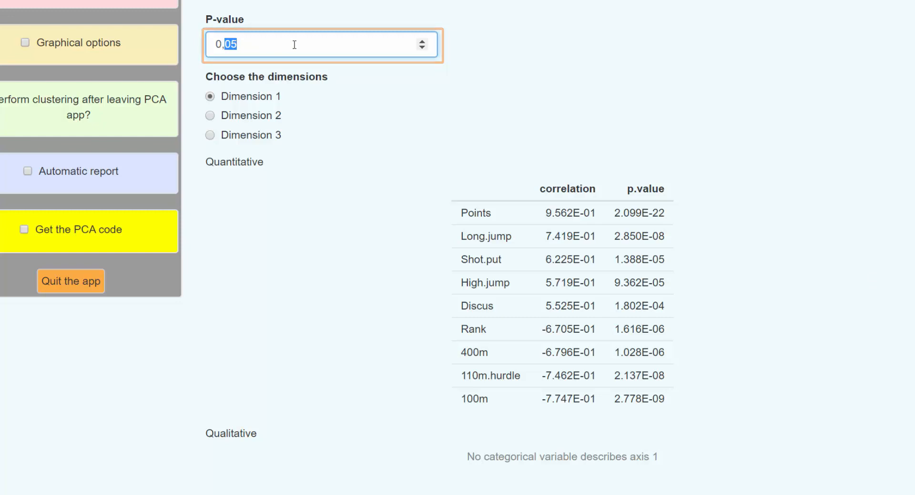
{"action": "type", "text": "20"}
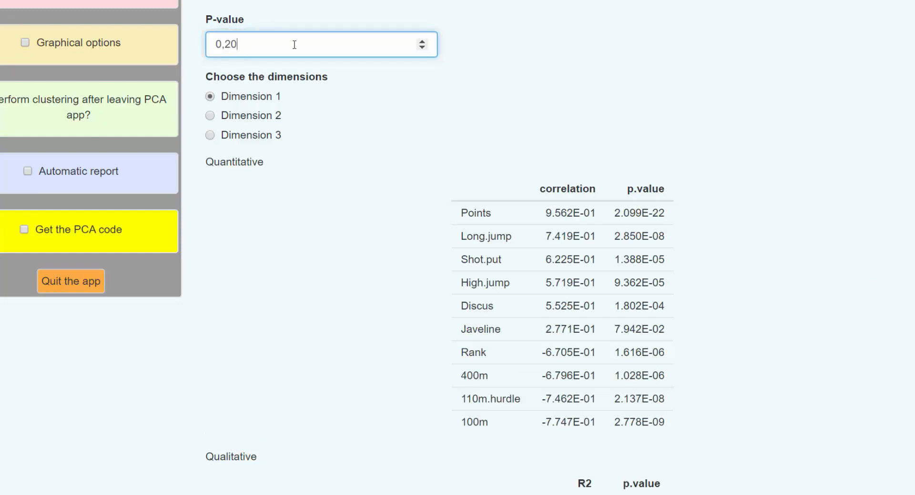
{"action": "scroll", "coordinate": [743, 181], "scroll_direction": "down", "scroll_amount": 1}
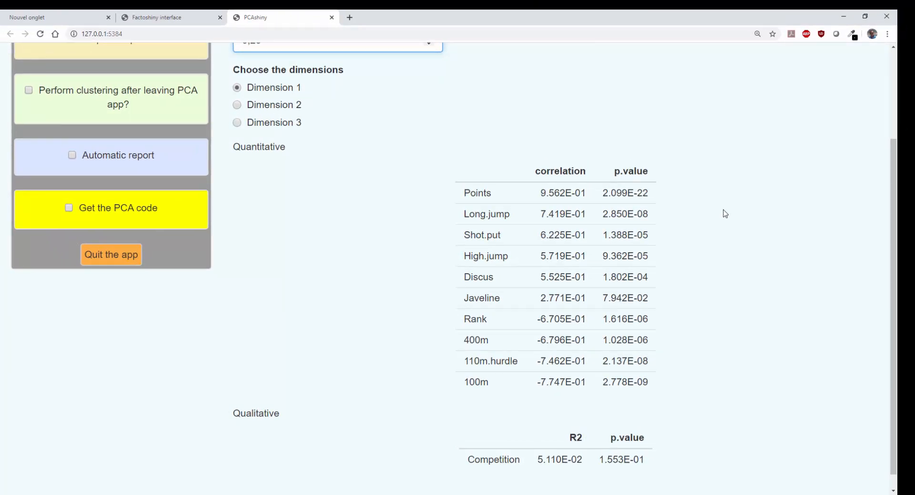
{"action": "scroll", "coordinate": [760, 163], "scroll_direction": "up", "scroll_amount": 2}
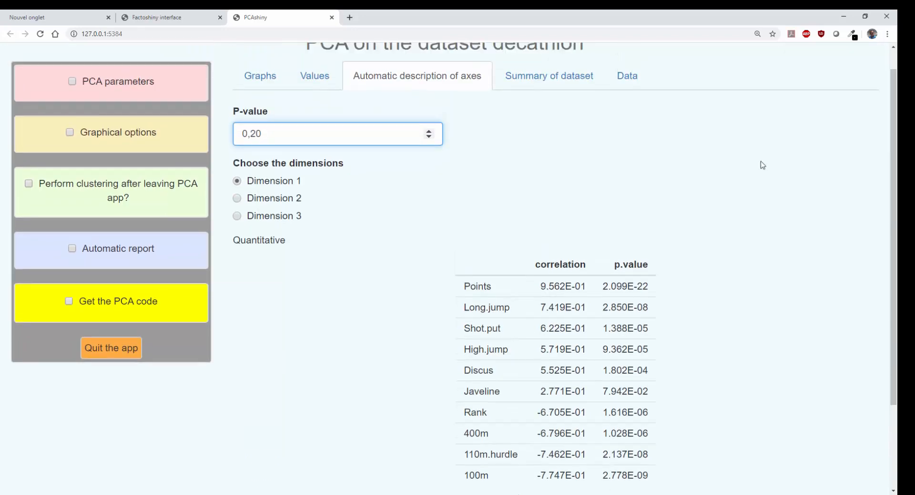
{"action": "scroll", "coordinate": [581, 140], "scroll_direction": "up", "scroll_amount": 1}
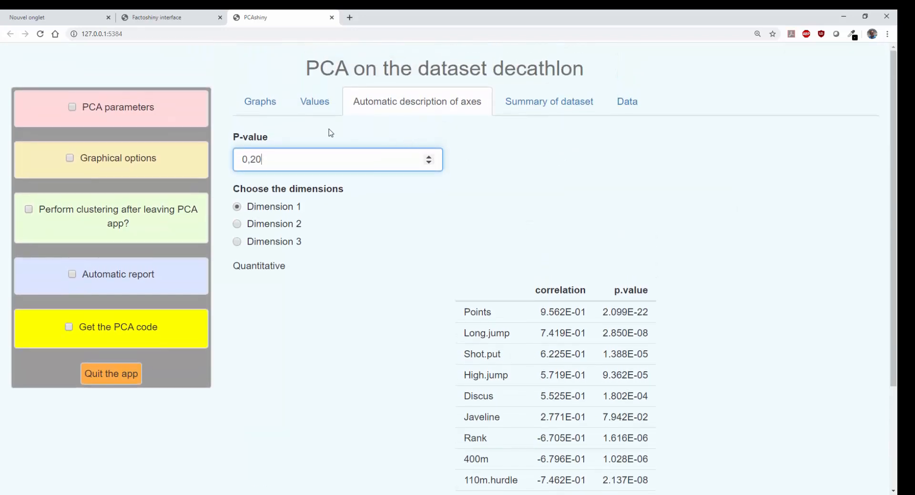
Return to the PCA graphs, show the graphical options and plot axes 3 and 4.
{"action": "left_click", "coordinate": [258, 107]}
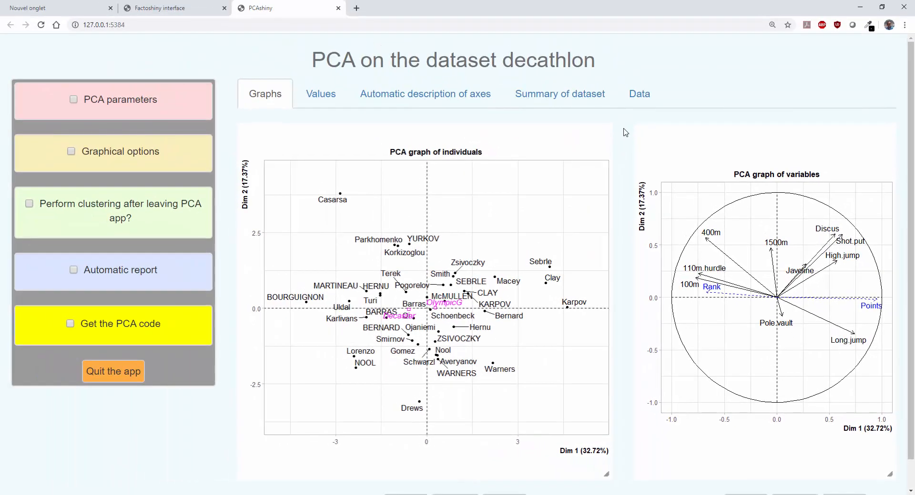
{"action": "left_click", "coordinate": [121, 162]}
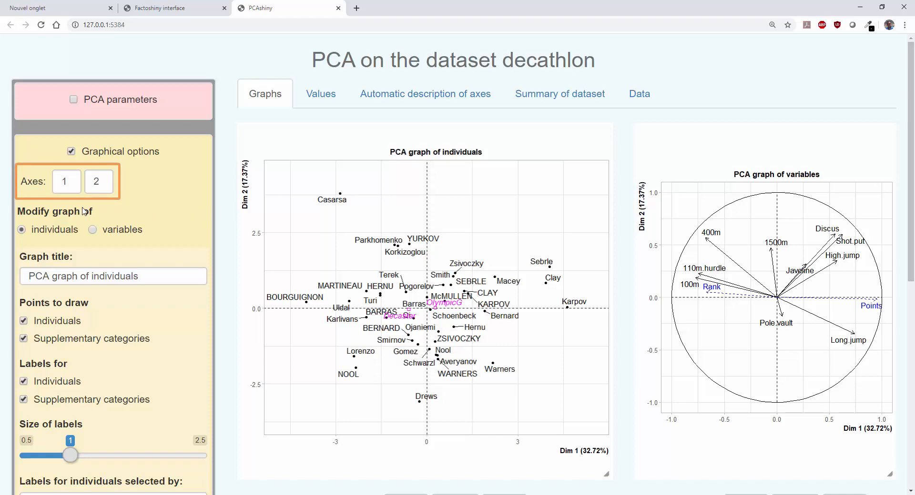
{"action": "left_click", "coordinate": [70, 179]}
{"action": "key", "text": "BackSpace"}
{"action": "type", "text": "3"}
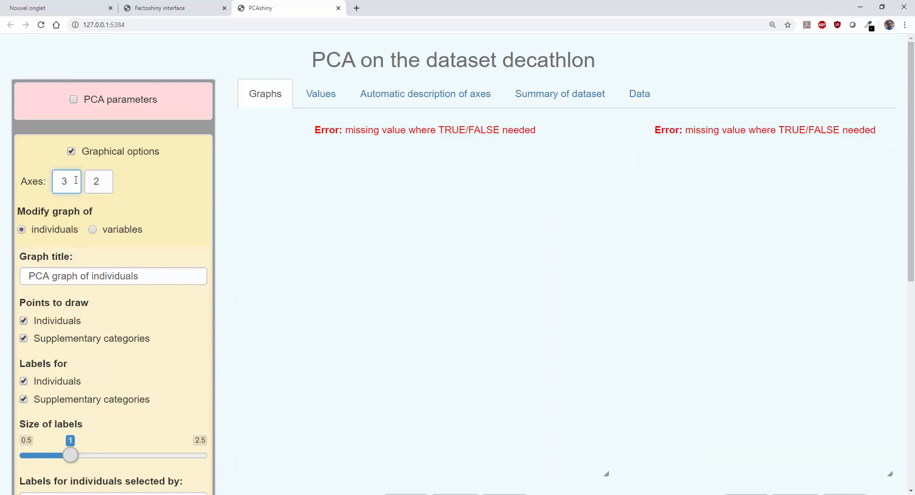
{"action": "double_click", "coordinate": [106, 182]}
{"action": "type", "text": "4"}
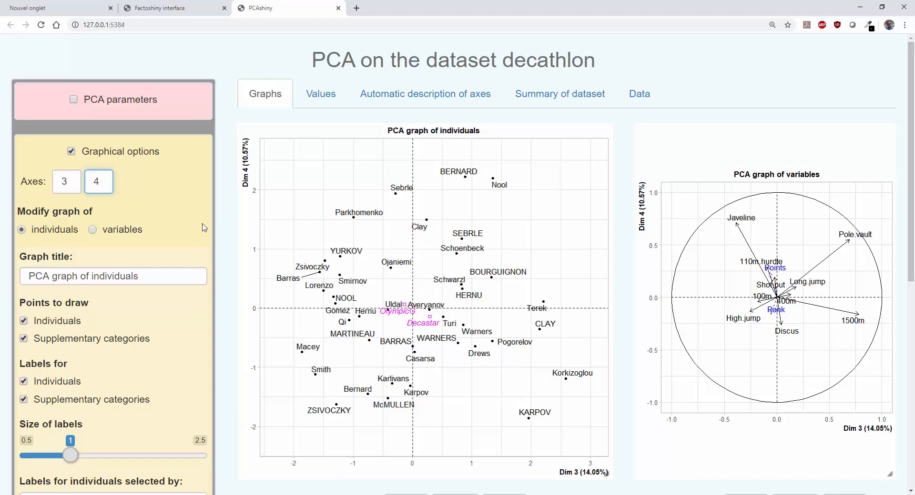
Set the plotted axes back to dimensions 1 and 2.
{"action": "left_click", "coordinate": [100, 184]}
{"action": "key", "text": "BackSpace"}
{"action": "type", "text": "2"}
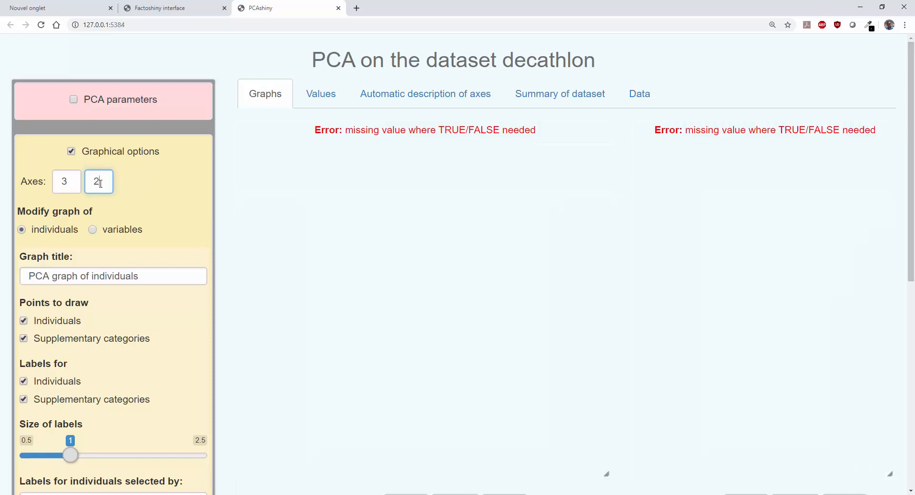
{"action": "left_click", "coordinate": [76, 174]}
{"action": "key", "text": "BackSpace"}
{"action": "type", "text": "1"}
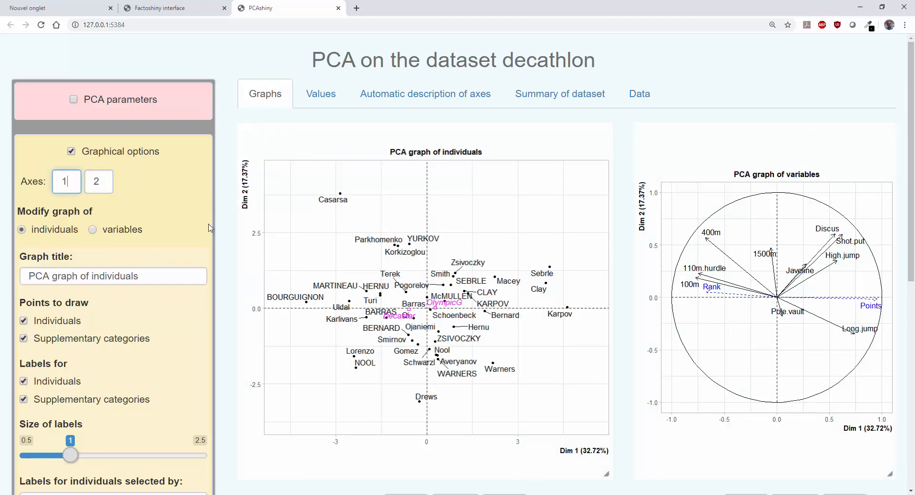
Change the title of the individuals graph to "PCA on decathlon".
{"action": "left_click_drag", "start_coordinate": [218, 222], "coordinate": [65, 231]}
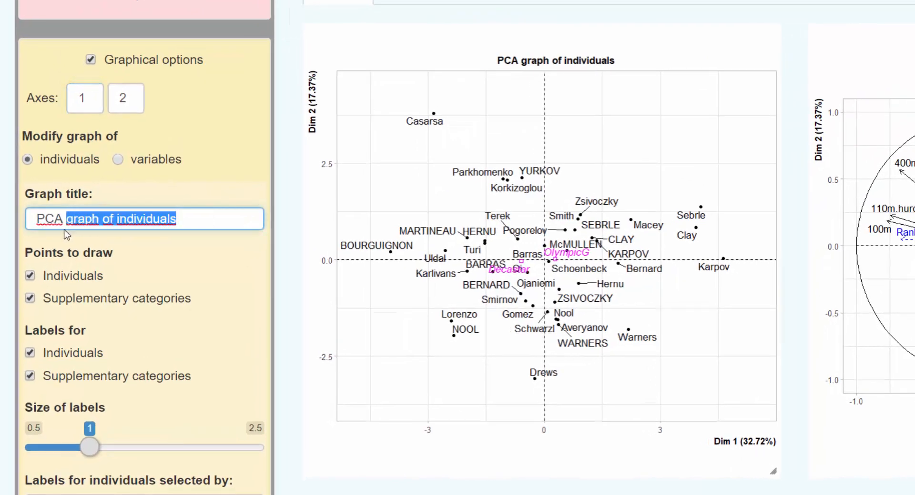
{"action": "type", "text": "on decathlon"}
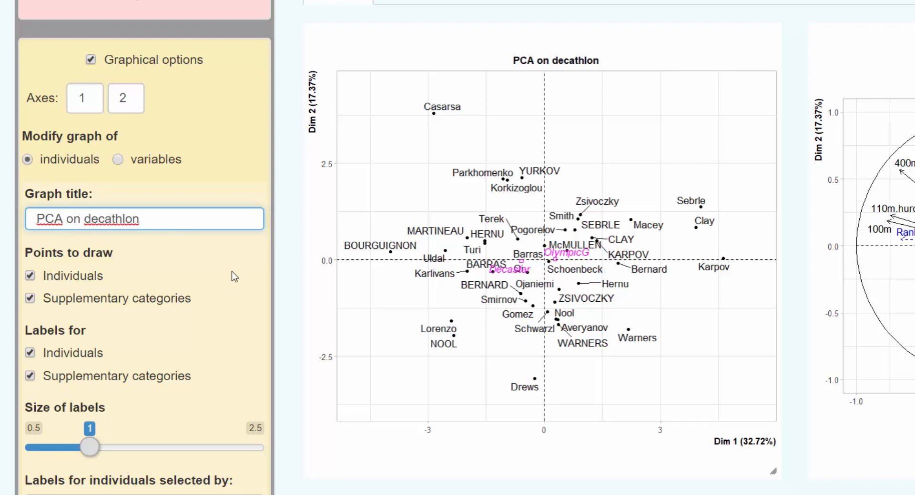
Hide the supplementary category points on the individuals graph, and show them again.
{"action": "left_click", "coordinate": [114, 308]}
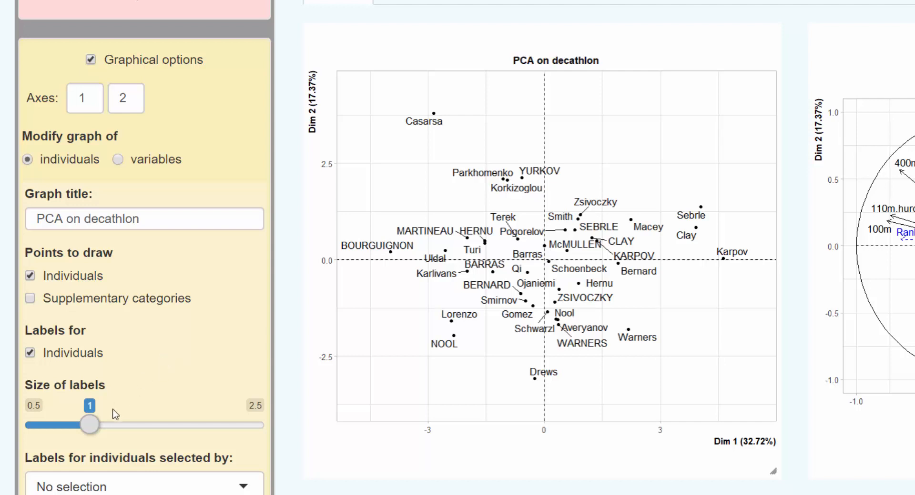
{"action": "scroll", "coordinate": [268, 439], "scroll_direction": "down", "scroll_amount": 3}
{"action": "left_click", "coordinate": [84, 180]}
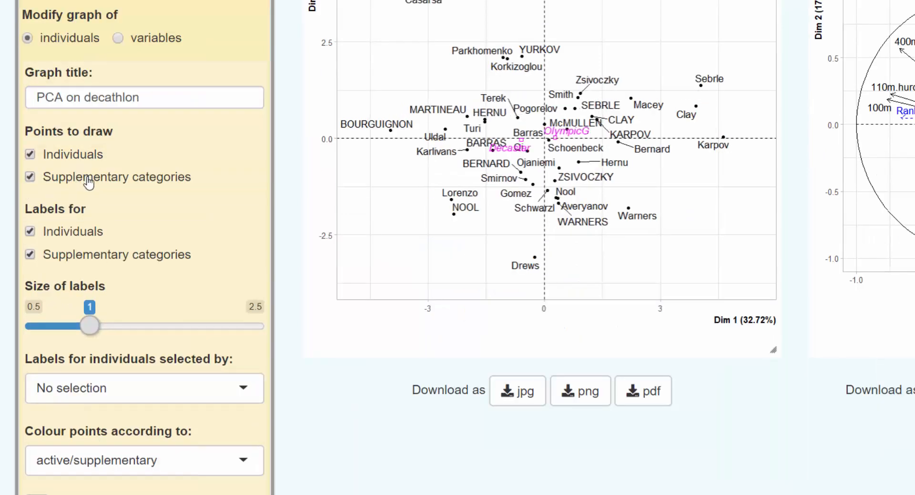
Switch the individuals' labels off and on again, and try a label size of 1.05 before resetting it to 1.
{"action": "left_click", "coordinate": [84, 237]}
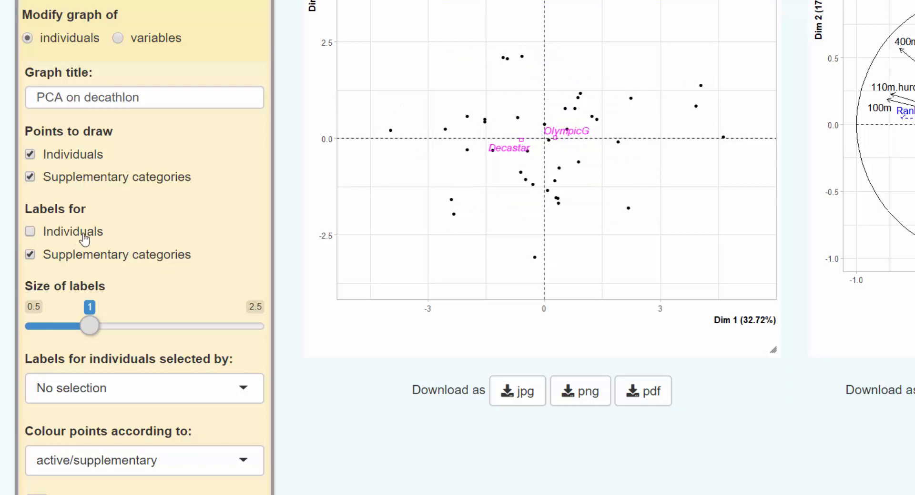
{"action": "left_click", "coordinate": [84, 237]}
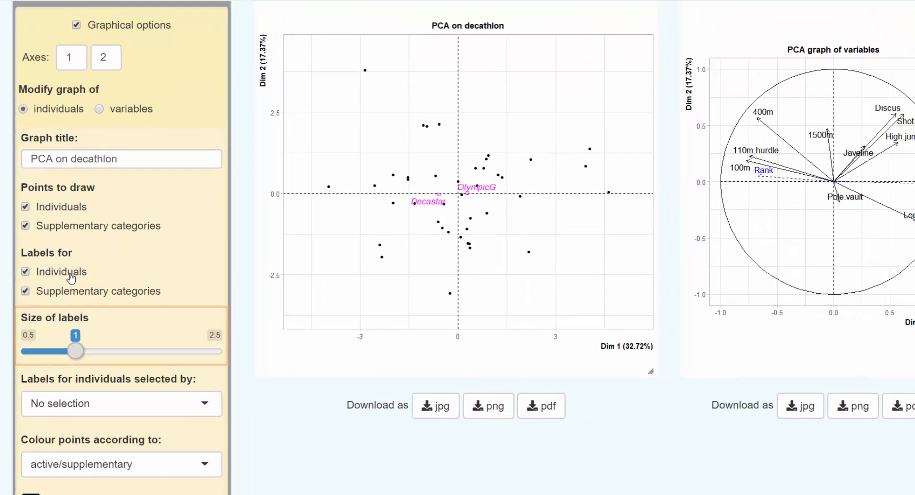
{"action": "left_click_drag", "start_coordinate": [77, 356], "coordinate": [81, 357]}
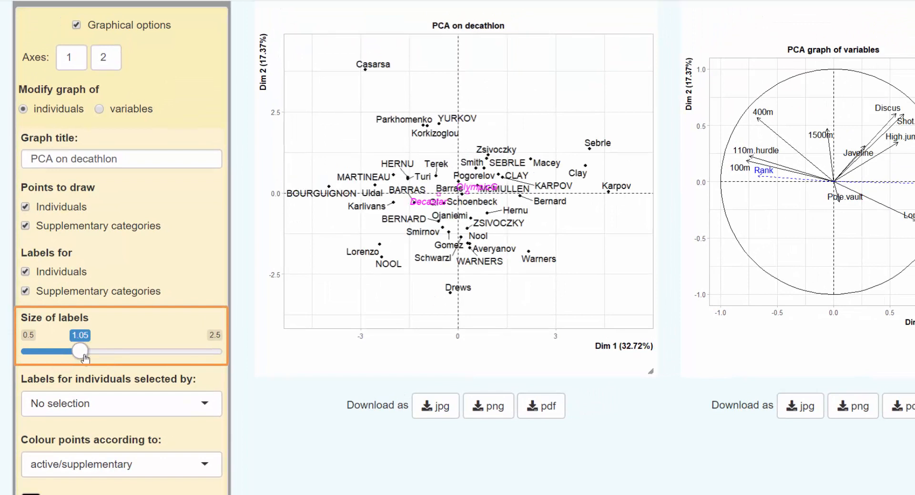
{"action": "left_click_drag", "start_coordinate": [83, 355], "coordinate": [77, 355]}
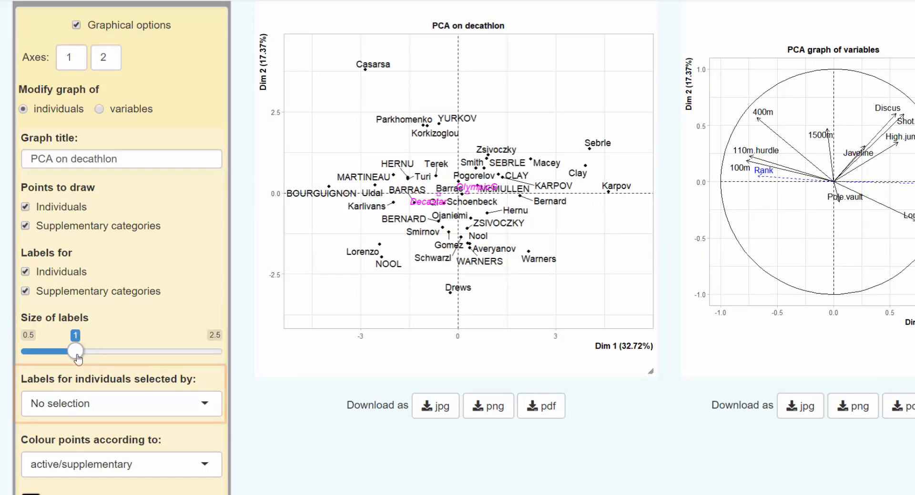
Label only the individuals whose cos2 is greater than 0.5.
{"action": "left_click", "coordinate": [172, 406]}
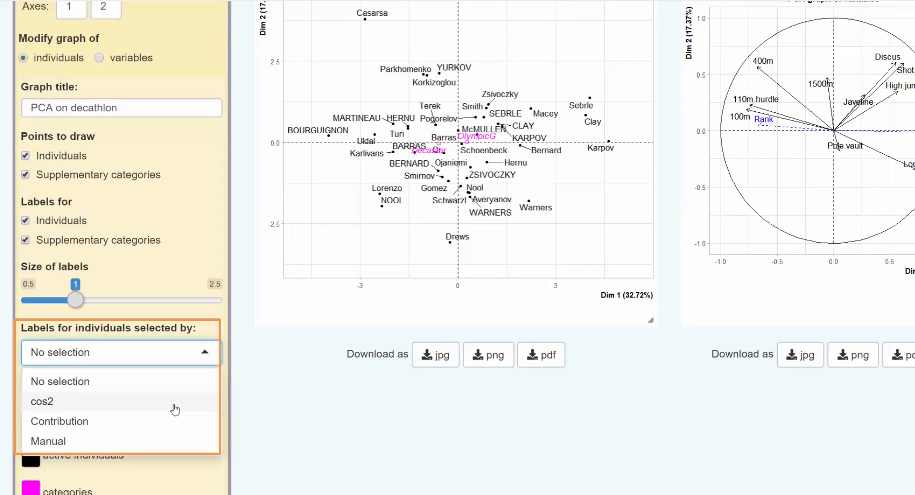
{"action": "left_click", "coordinate": [174, 409]}
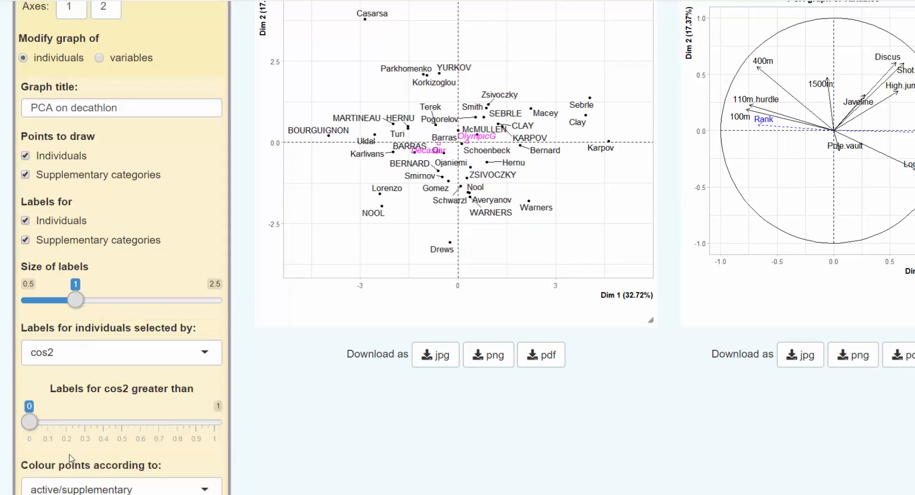
{"action": "left_click_drag", "start_coordinate": [30, 422], "coordinate": [120, 430]}
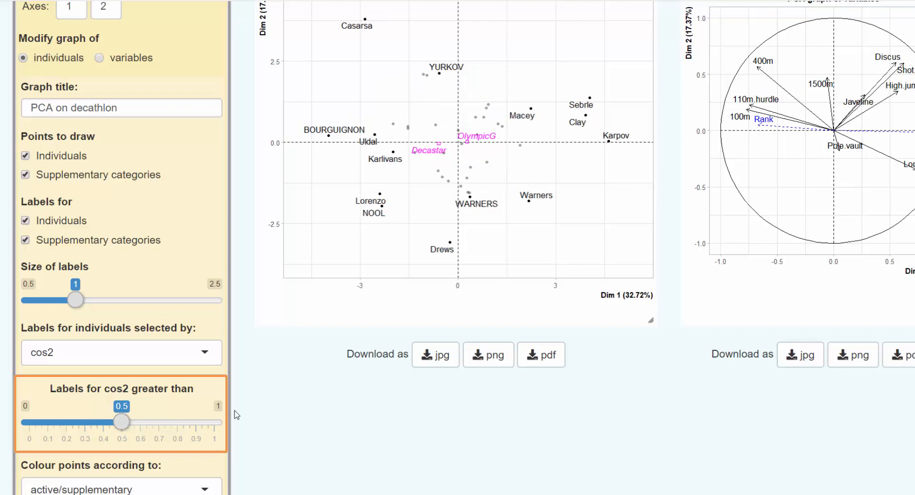
Select the individuals' labels by Contribution, limited to the 10 most contributive individuals.
{"action": "left_click", "coordinate": [208, 353]}
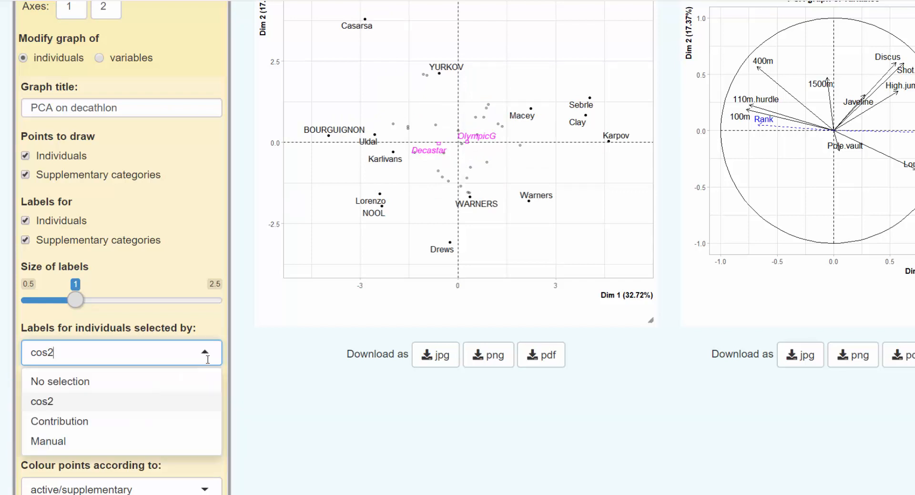
{"action": "left_click", "coordinate": [152, 423]}
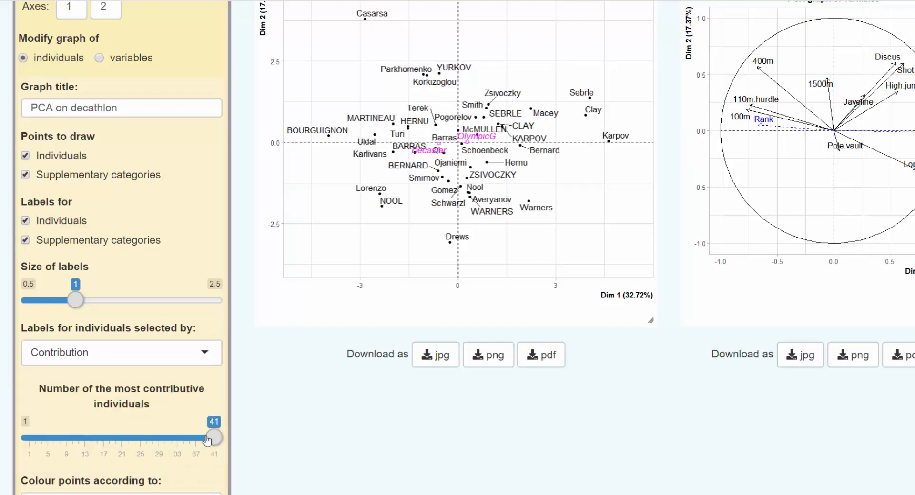
{"action": "left_click_drag", "start_coordinate": [213, 443], "coordinate": [71, 461]}
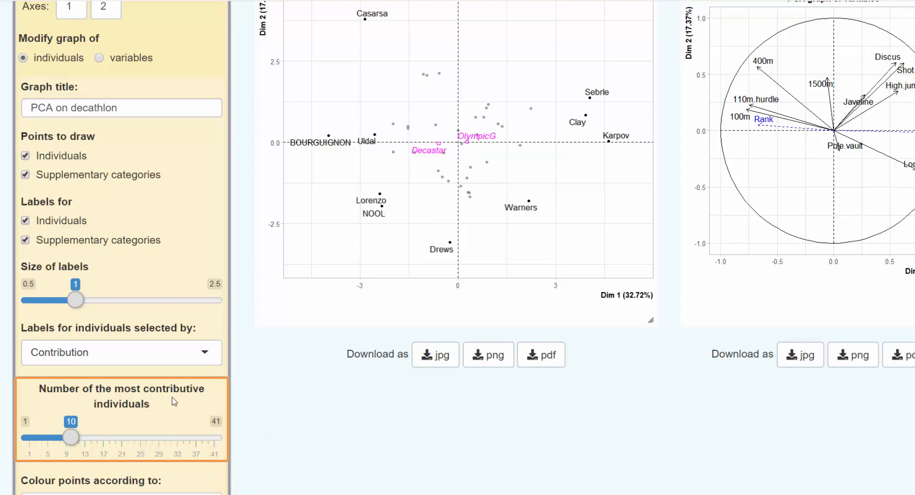
Reset the criterion for labelling individuals to No selection.
{"action": "scroll", "coordinate": [126, 202], "scroll_direction": "down", "scroll_amount": 3}
{"action": "left_click", "coordinate": [125, 203]}
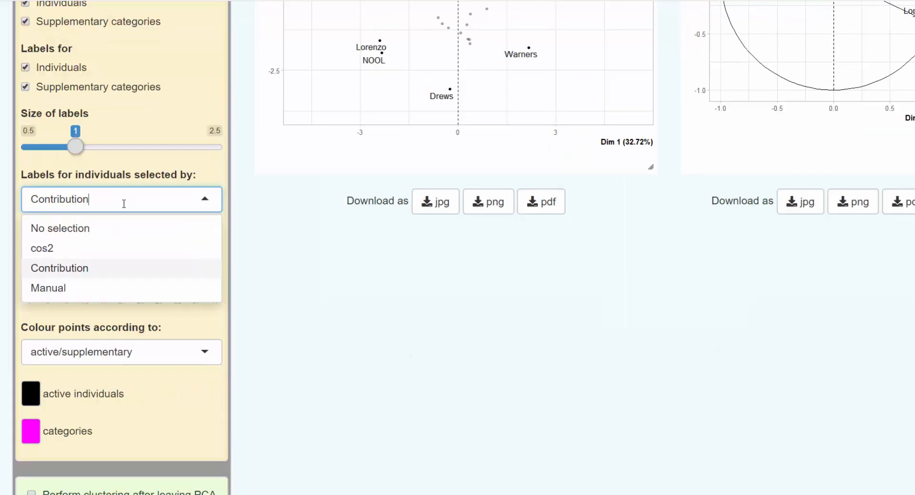
{"action": "left_click", "coordinate": [120, 230]}
{"action": "scroll", "coordinate": [195, 259], "scroll_direction": "up", "scroll_amount": 3}
{"action": "scroll", "coordinate": [196, 258], "scroll_direction": "up", "scroll_amount": 1}
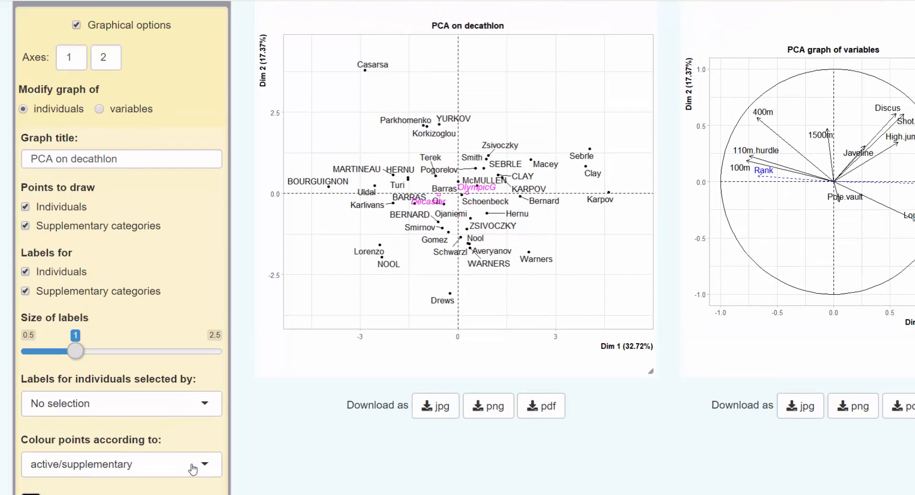
Colour the individuals' points according to cos2, and restore the active/supplementary colouring.
{"action": "left_click", "coordinate": [155, 469]}
{"action": "scroll", "coordinate": [156, 469], "scroll_direction": "down", "scroll_amount": 2}
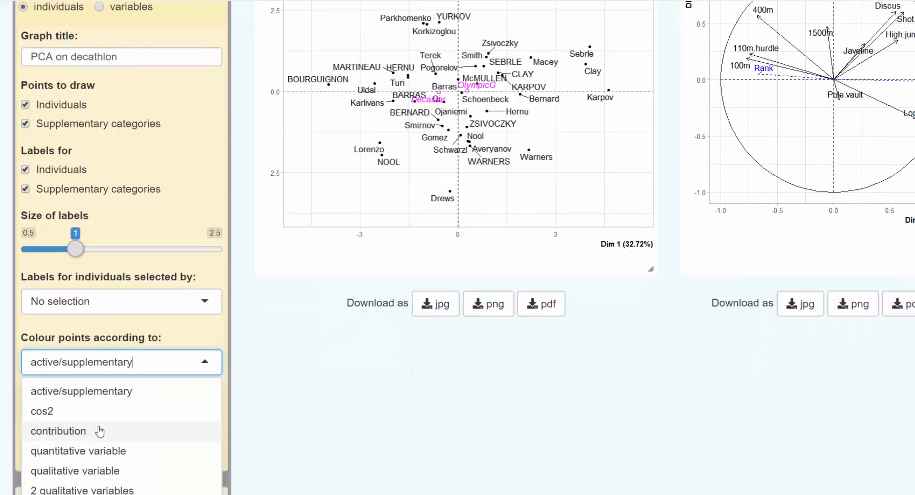
{"action": "left_click", "coordinate": [99, 411]}
{"action": "scroll", "coordinate": [248, 431], "scroll_direction": "up", "scroll_amount": 1}
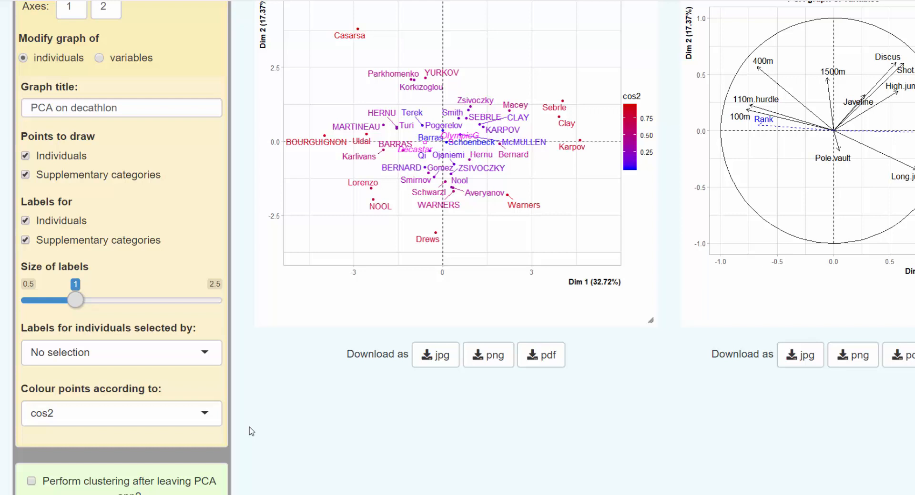
{"action": "left_click", "coordinate": [157, 415]}
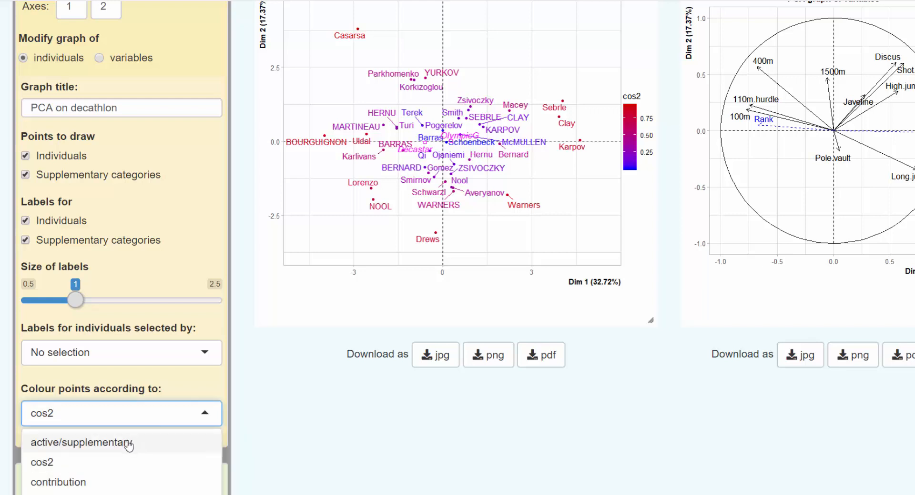
{"action": "left_click", "coordinate": [130, 441]}
Colour the individuals' points according to the quantitative variable Points.
{"action": "scroll", "coordinate": [127, 443], "scroll_direction": "down", "scroll_amount": 2}
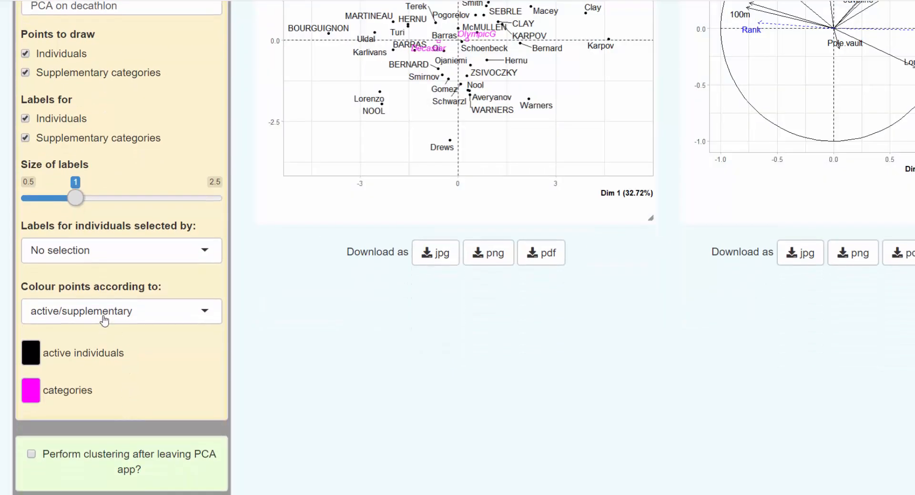
{"action": "left_click", "coordinate": [104, 319]}
{"action": "left_click", "coordinate": [101, 379]}
{"action": "left_click", "coordinate": [101, 377]}
{"action": "scroll", "coordinate": [106, 433], "scroll_direction": "down", "scroll_amount": 5}
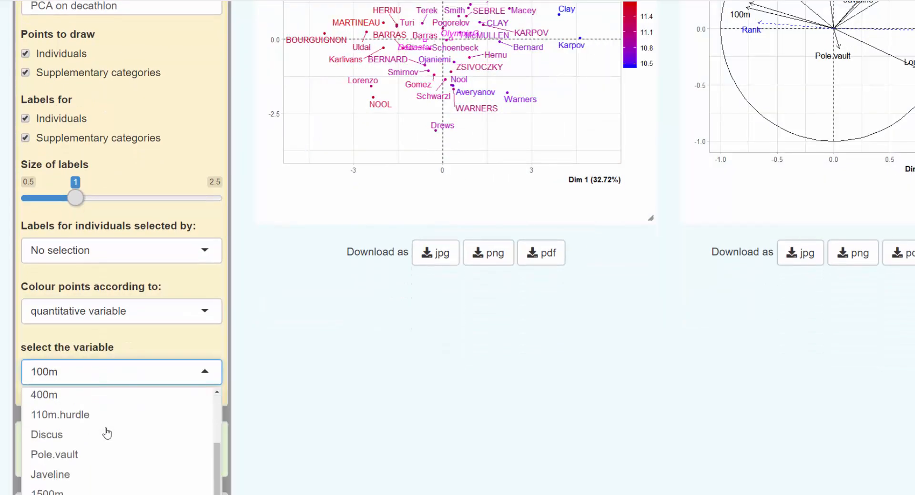
{"action": "left_click", "coordinate": [83, 374]}
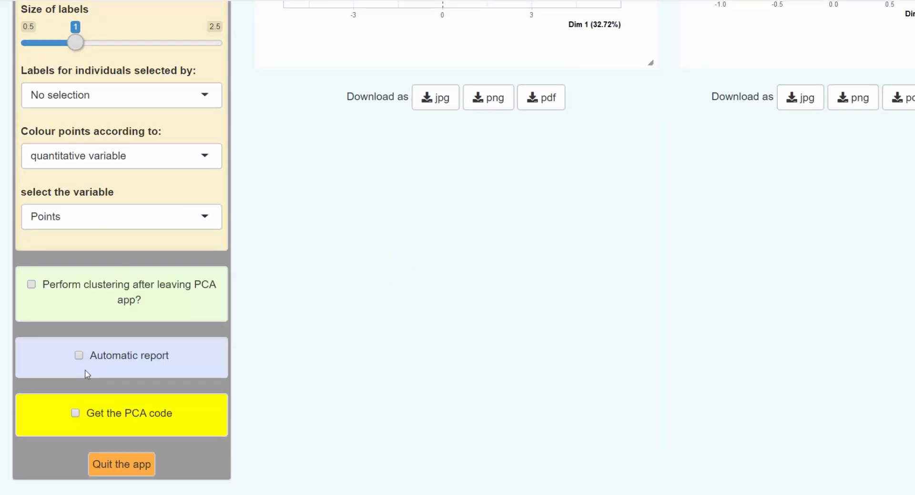
{"action": "scroll", "coordinate": [259, 309], "scroll_direction": "up", "scroll_amount": 6}
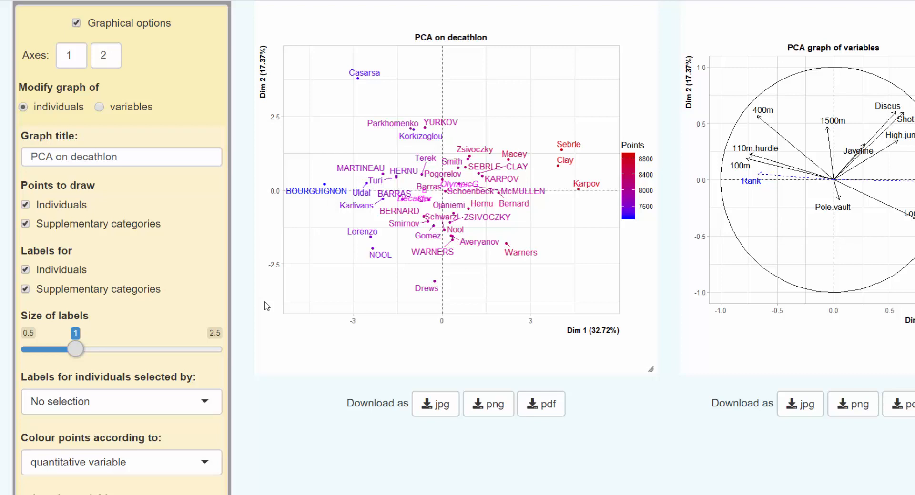
Colour the individuals' points according to the qualitative variable Competition.
{"action": "left_click", "coordinate": [172, 470]}
{"action": "scroll", "coordinate": [172, 470], "scroll_direction": "down", "scroll_amount": 3}
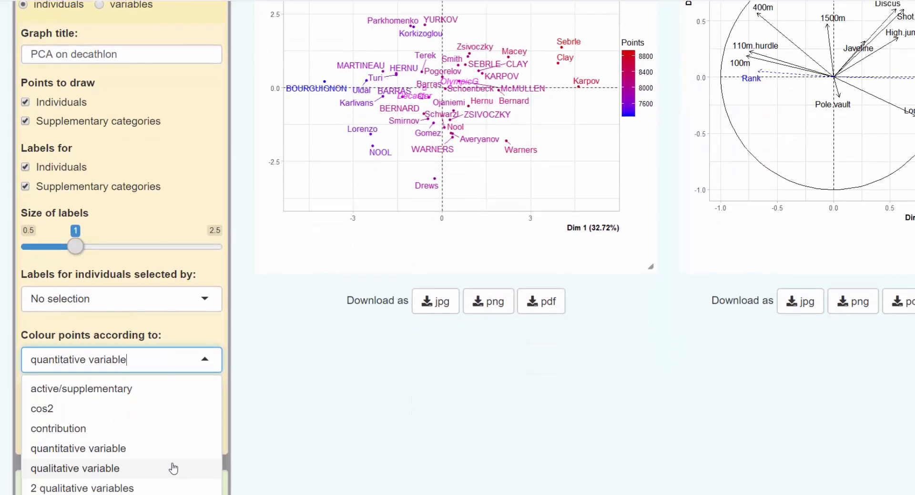
{"action": "left_click", "coordinate": [110, 419]}
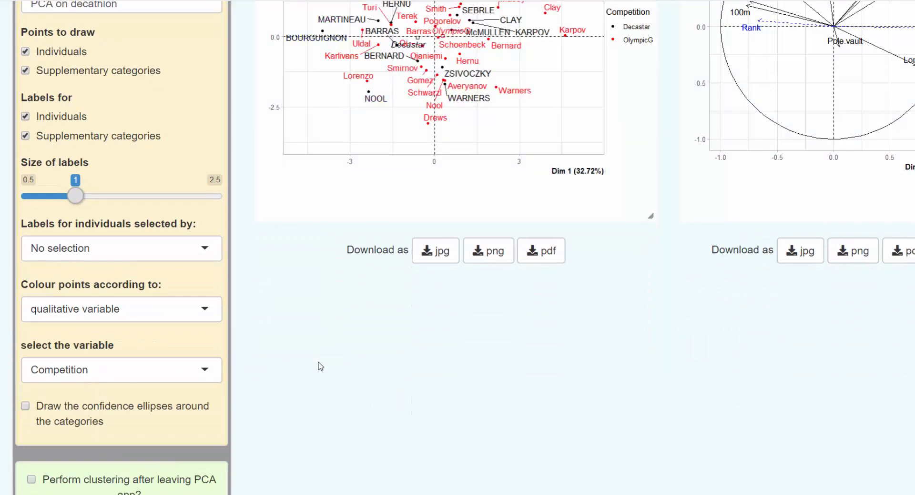
Draw the confidence ellipses around the Competition categories on the individuals graph.
{"action": "scroll", "coordinate": [343, 366], "scroll_direction": "up", "scroll_amount": 2}
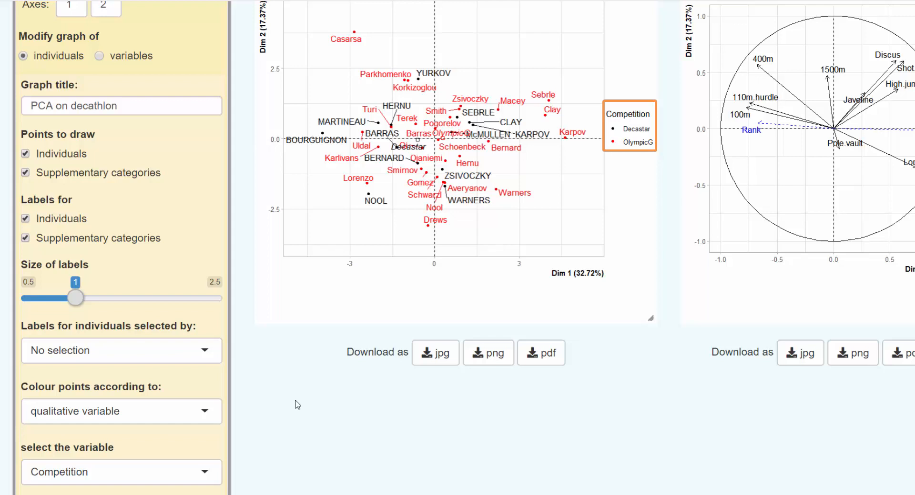
{"action": "scroll", "coordinate": [305, 438], "scroll_direction": "down", "scroll_amount": 1}
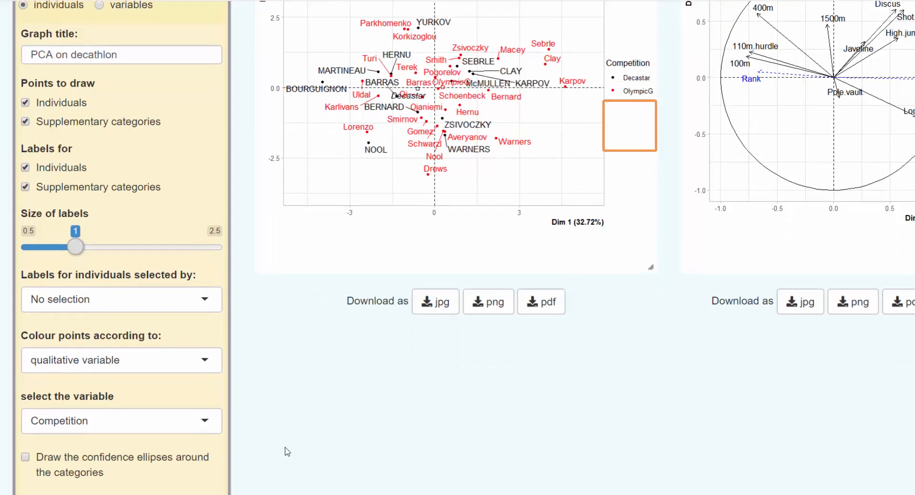
{"action": "left_click", "coordinate": [25, 457]}
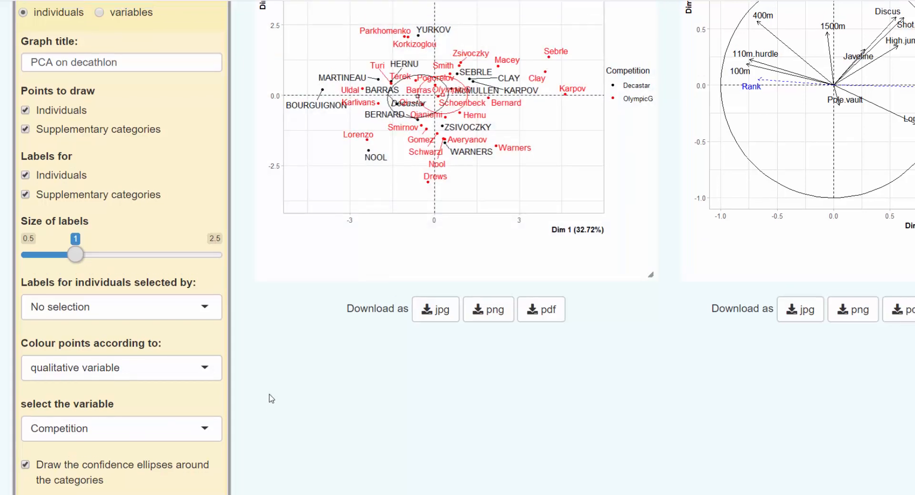
{"action": "scroll", "coordinate": [271, 398], "scroll_direction": "up", "scroll_amount": 2}
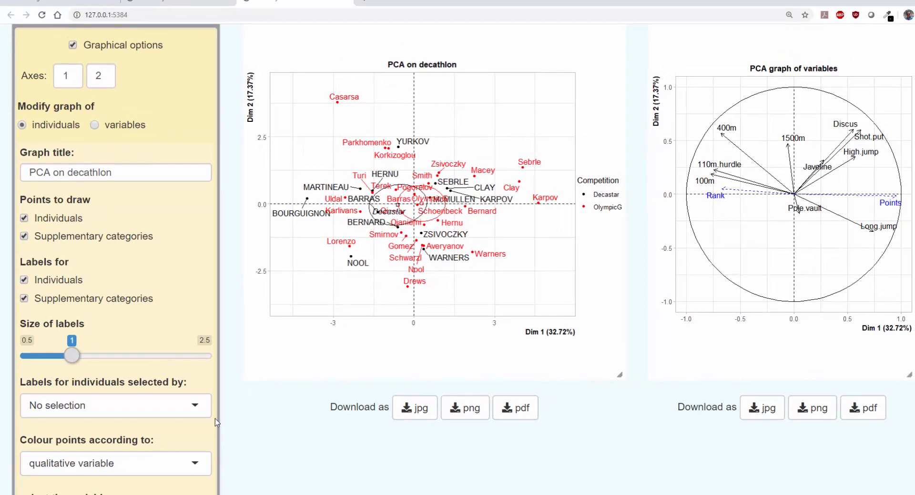
On the variables graph, set the label size to 1.05 and label only the variables with cos2 greater than 0.6.
{"action": "left_click", "coordinate": [112, 138]}
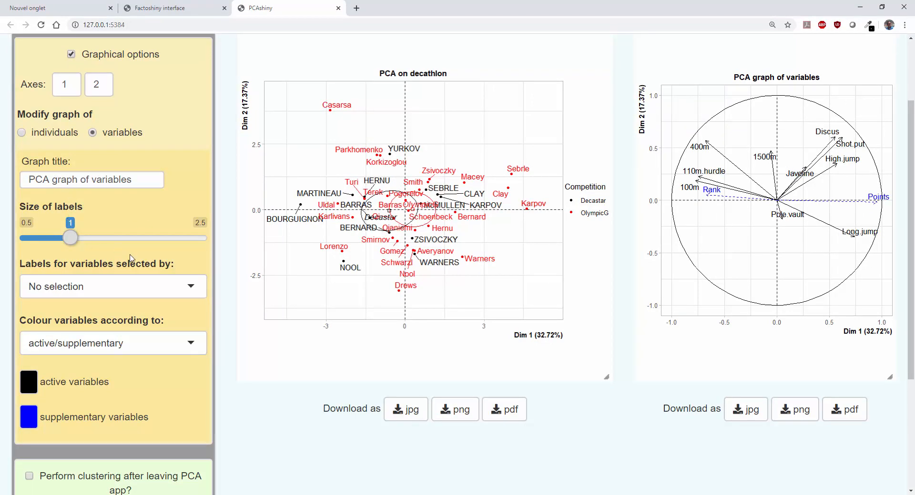
{"action": "left_click_drag", "start_coordinate": [72, 245], "coordinate": [79, 245]}
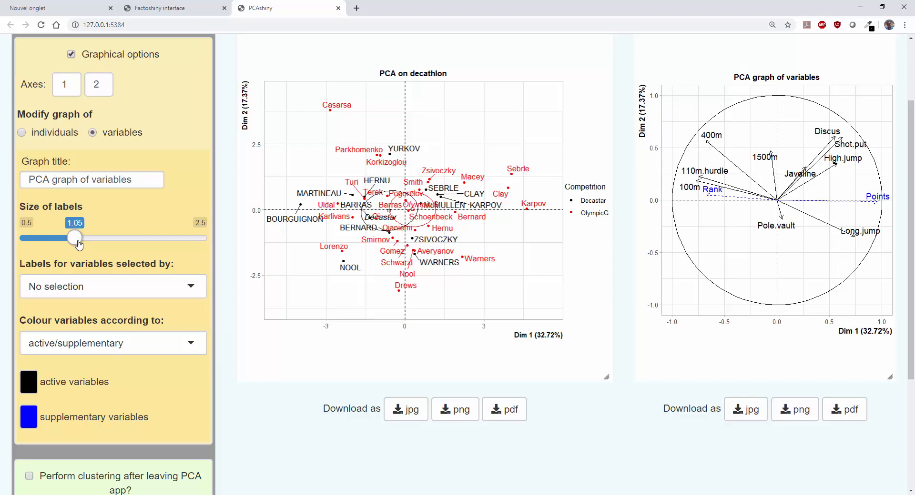
{"action": "left_click", "coordinate": [100, 288]}
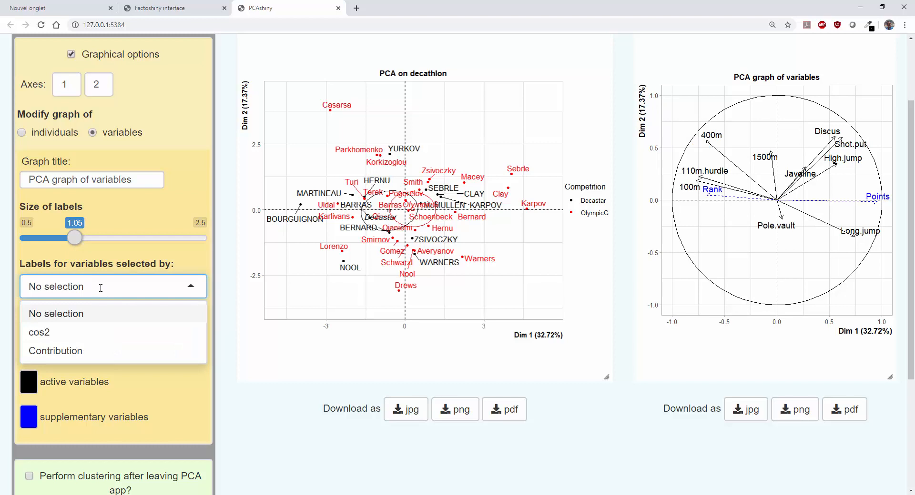
{"action": "left_click", "coordinate": [77, 336]}
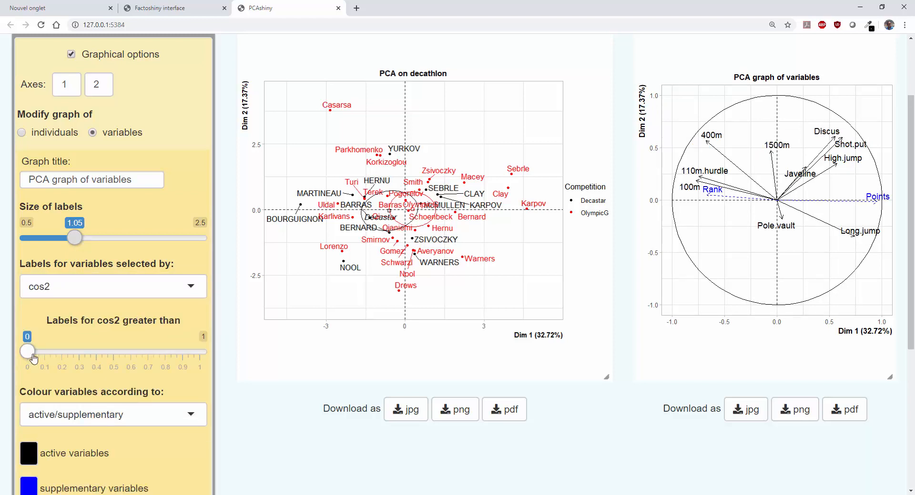
{"action": "left_click_drag", "start_coordinate": [33, 358], "coordinate": [128, 354]}
{"action": "left_click", "coordinate": [132, 353]}
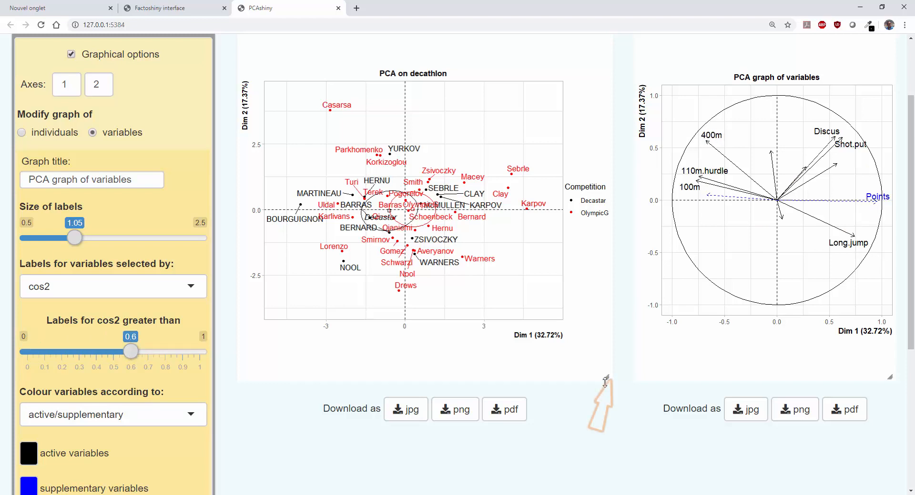
Enlarge the individuals graph, and shrink it back to roughly its original size.
{"action": "left_click_drag", "start_coordinate": [605, 377], "coordinate": [704, 411]}
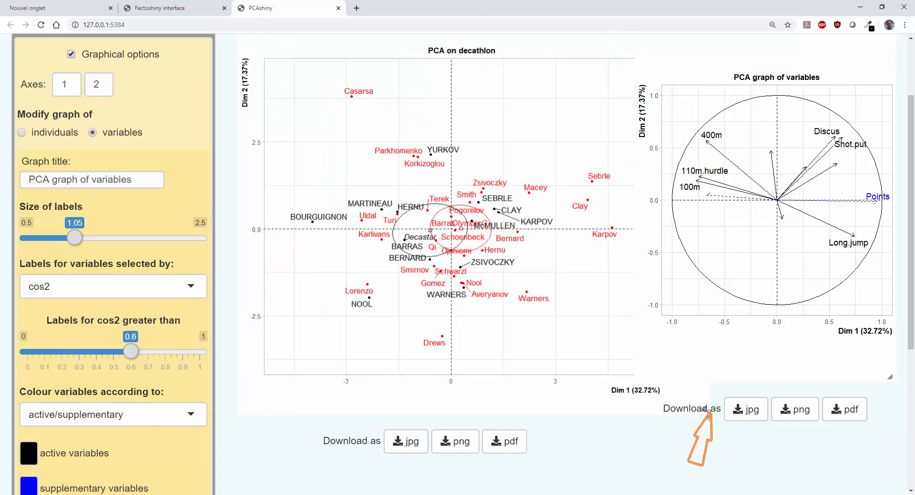
{"action": "left_click_drag", "start_coordinate": [708, 416], "coordinate": [606, 390]}
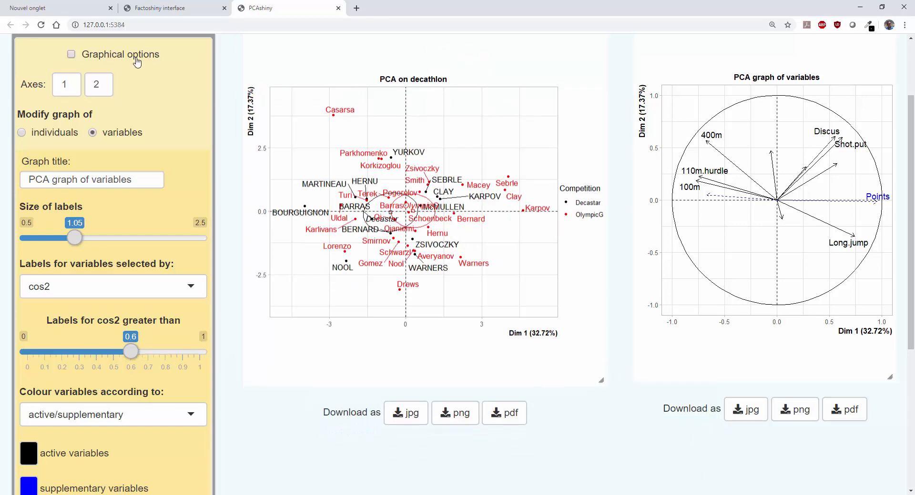
Hide the graphical options, and view the setting for clustering after leaving the PCA app while leaving clustering disabled.
{"action": "left_click", "coordinate": [135, 59]}
{"action": "left_click", "coordinate": [130, 170]}
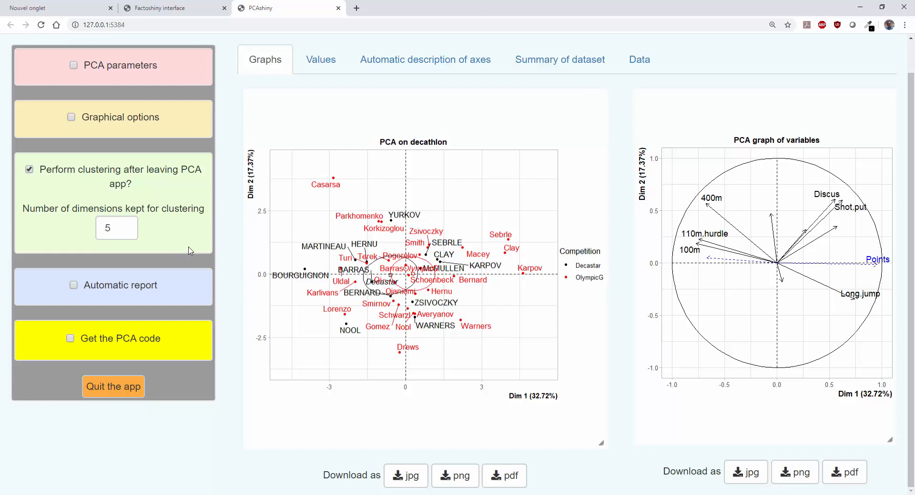
{"action": "left_click", "coordinate": [101, 173]}
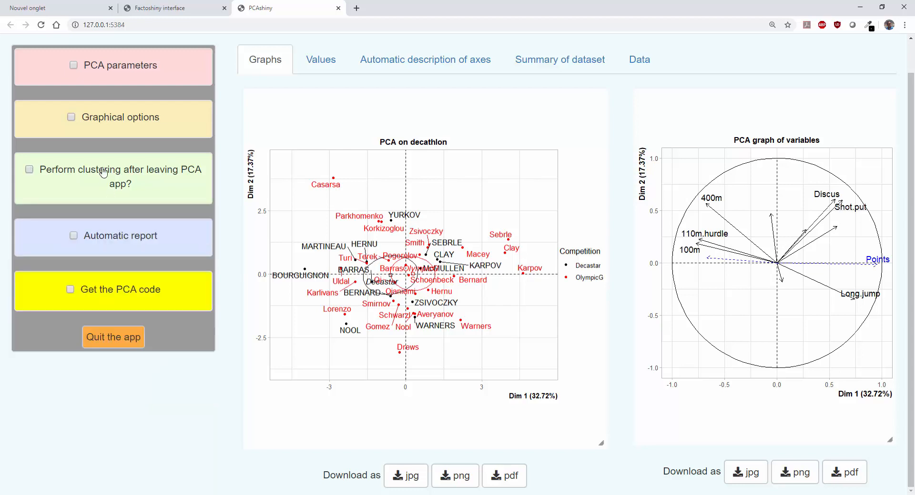
Generate an English automatic report in html format, named Report_2020-02-10, using the suggested graphs.
{"action": "left_click", "coordinate": [138, 240]}
{"action": "scroll", "coordinate": [139, 240], "scroll_direction": "down", "scroll_amount": 1}
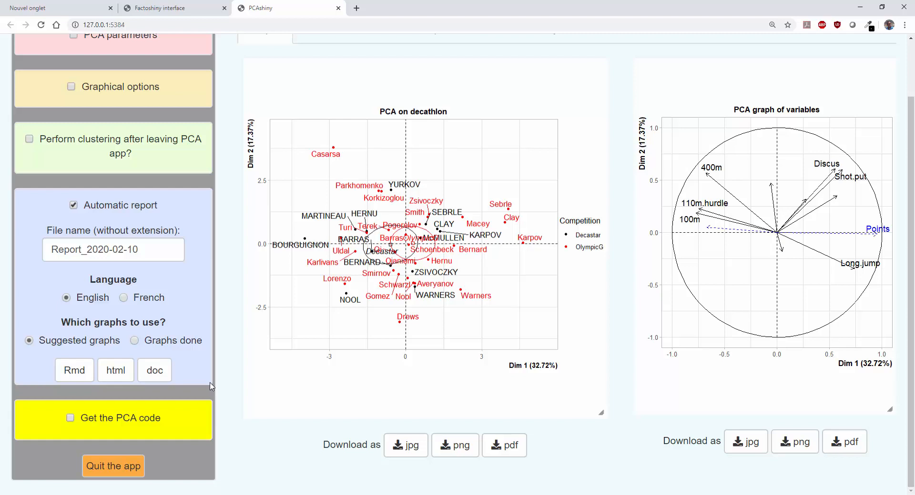
{"action": "left_click", "coordinate": [115, 371]}
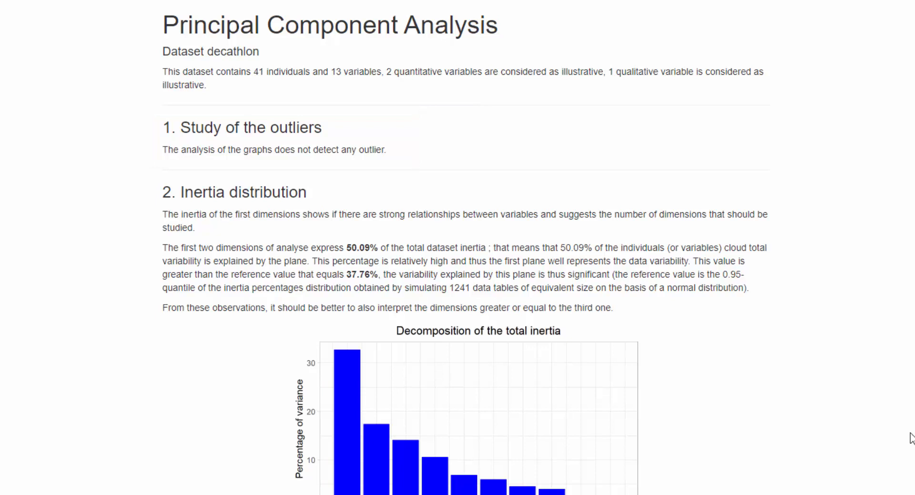
Read the report's study of the outliers and its inertia distribution section.
{"action": "scroll", "coordinate": [911, 438], "scroll_direction": "down", "scroll_amount": 2}
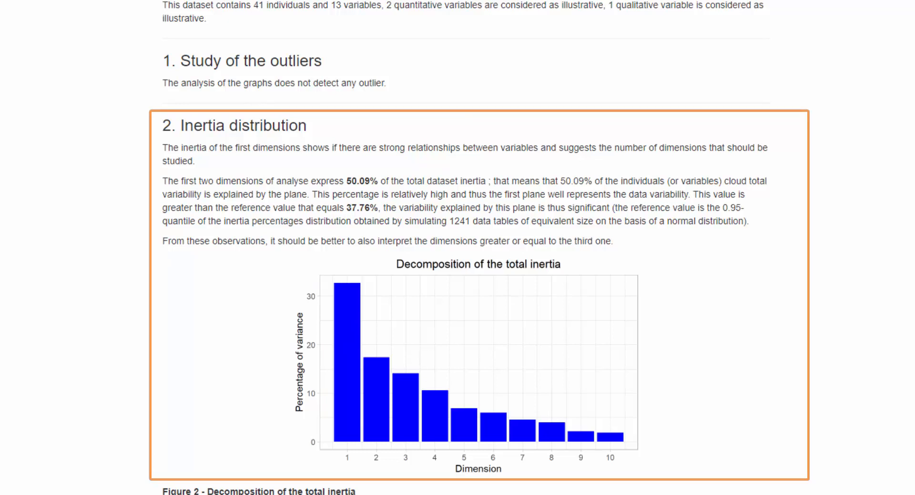
{"action": "scroll", "coordinate": [479, 248], "scroll_direction": "down", "scroll_amount": 1}
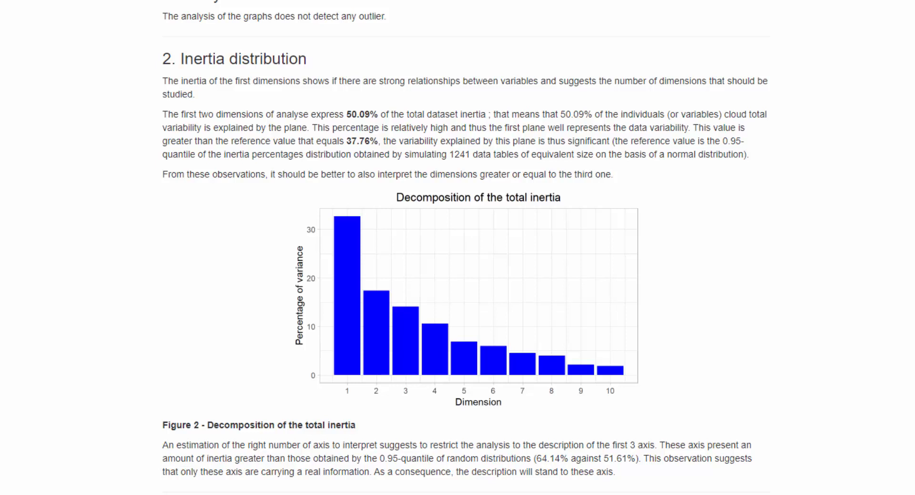
{"action": "scroll", "coordinate": [457, 247], "scroll_direction": "down", "scroll_amount": 4}
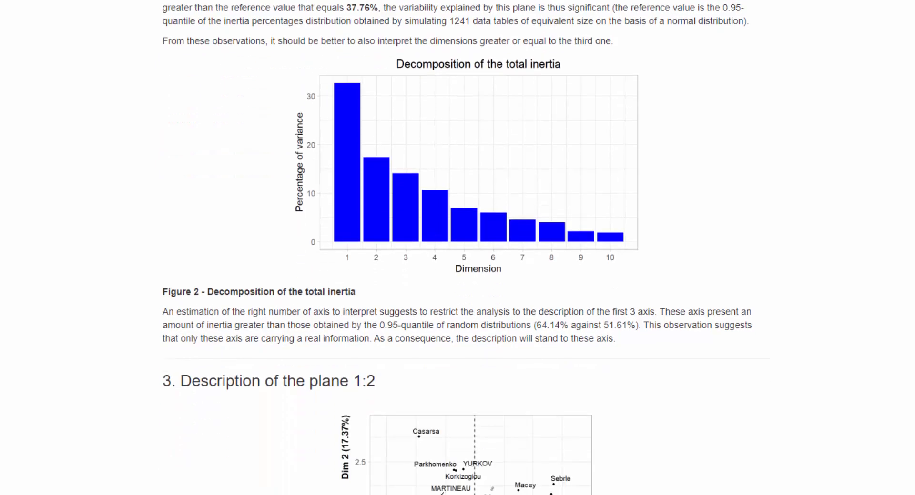
Examine the report's description of the plane 1:2, including its individuals, variables and qualitative factor maps and the dimension 1 text.
{"action": "scroll", "coordinate": [457, 248], "scroll_direction": "down", "scroll_amount": 4}
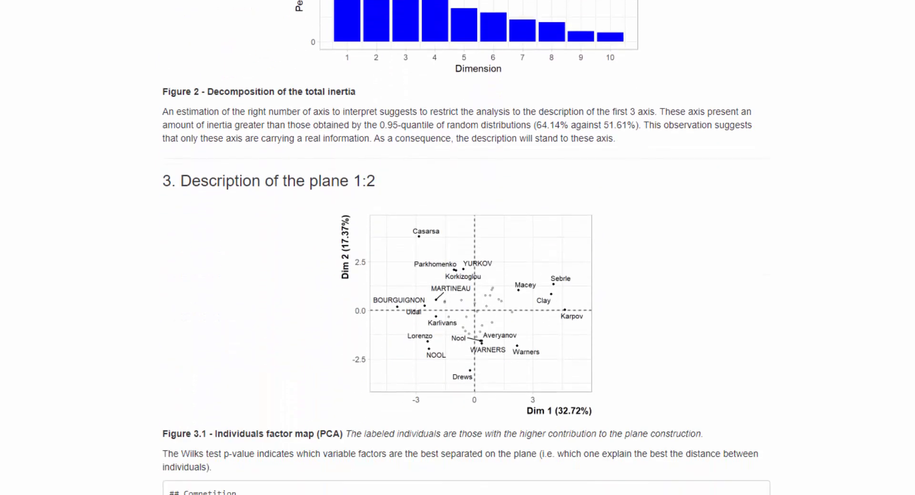
{"action": "scroll", "coordinate": [458, 248], "scroll_direction": "down", "scroll_amount": 1}
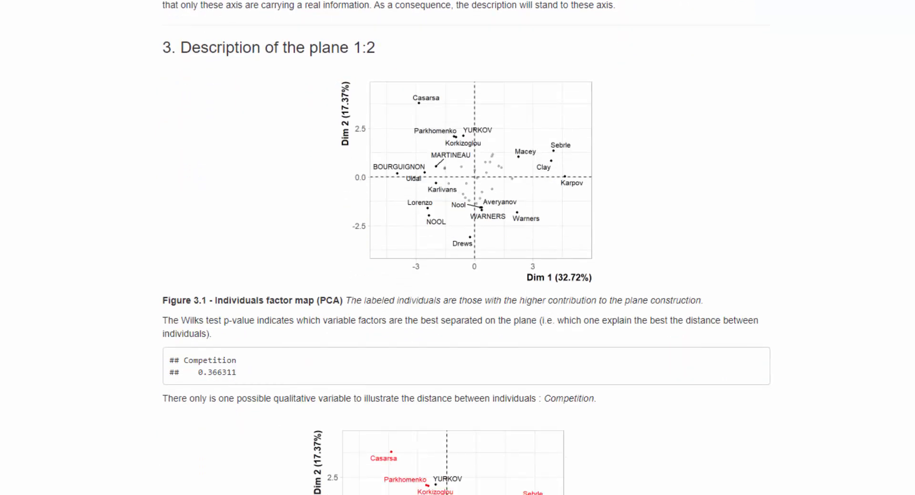
{"action": "scroll", "coordinate": [457, 247], "scroll_direction": "down", "scroll_amount": 1}
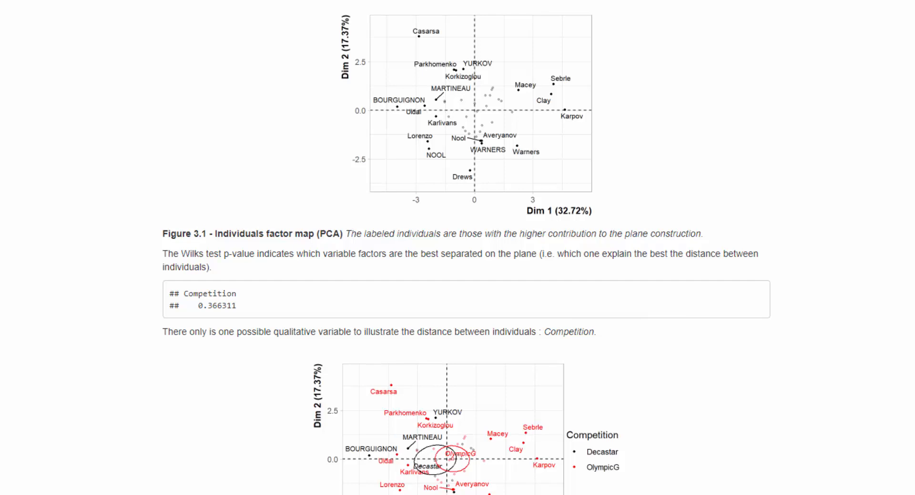
{"action": "scroll", "coordinate": [458, 247], "scroll_direction": "down", "scroll_amount": 1}
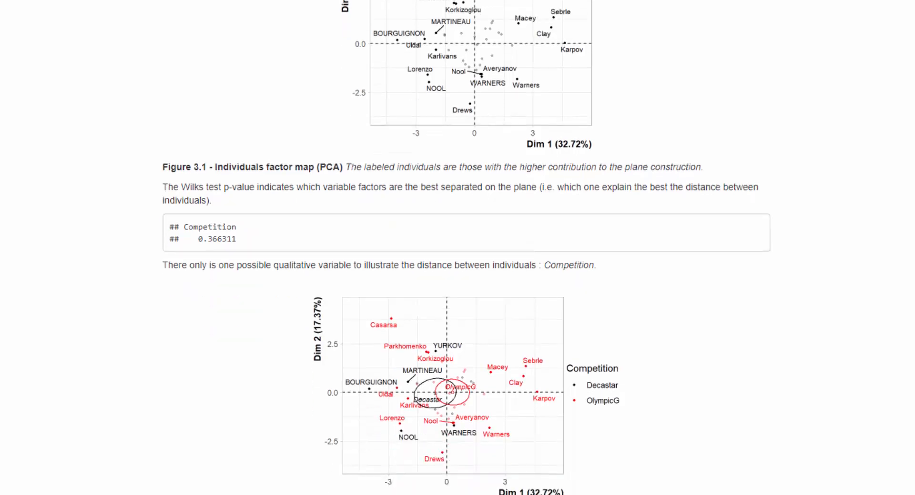
{"action": "scroll", "coordinate": [457, 248], "scroll_direction": "down", "scroll_amount": 1}
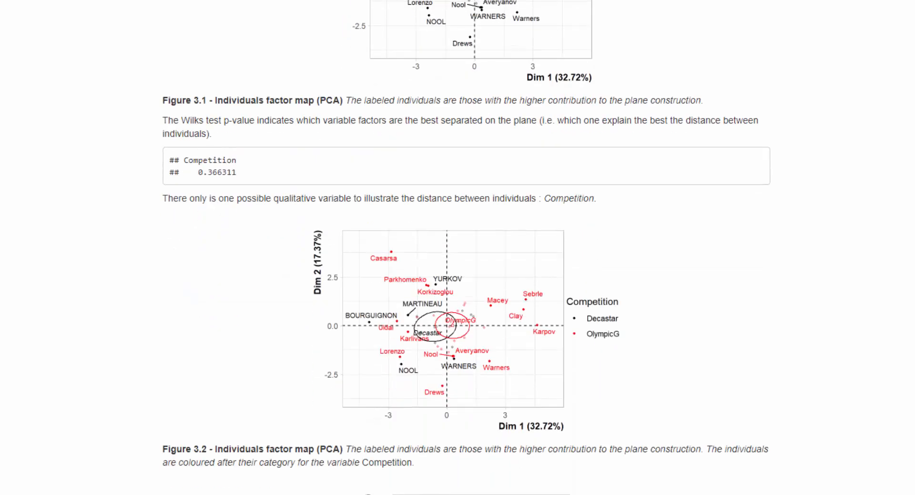
{"action": "scroll", "coordinate": [457, 248], "scroll_direction": "down", "scroll_amount": 1}
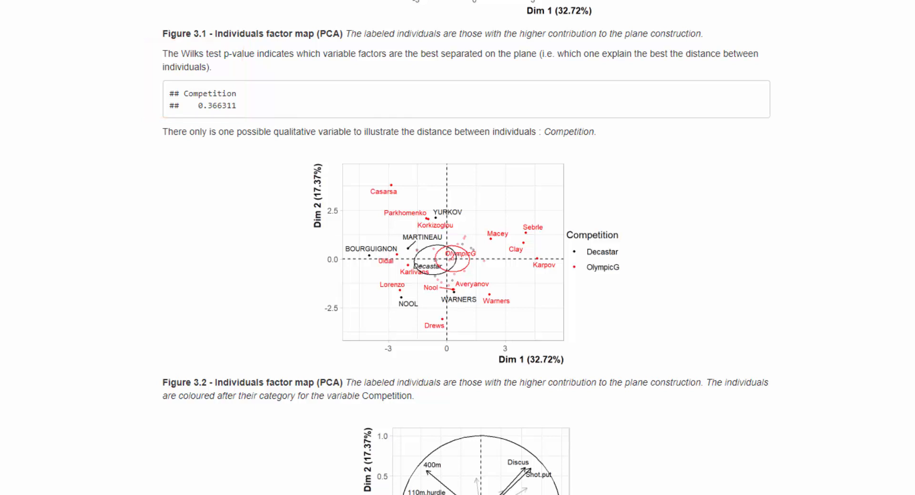
{"action": "scroll", "coordinate": [466, 247], "scroll_direction": "down", "scroll_amount": 4}
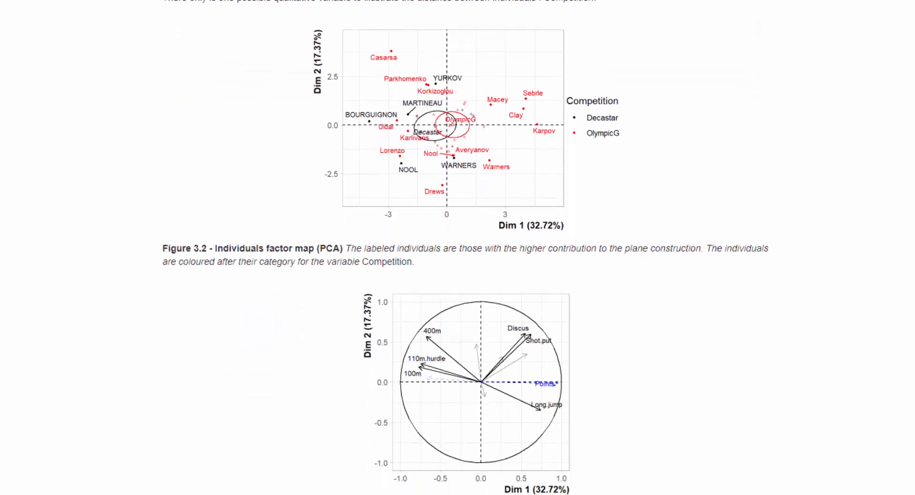
{"action": "scroll", "coordinate": [465, 248], "scroll_direction": "down", "scroll_amount": 3}
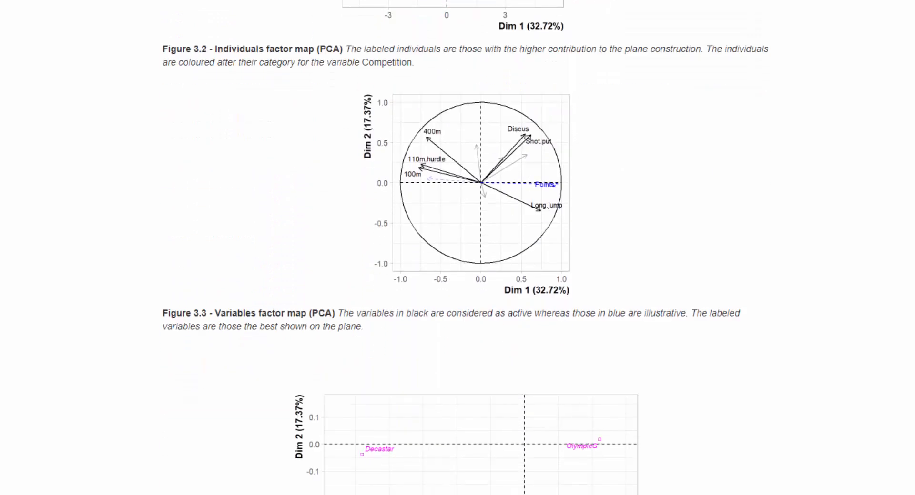
{"action": "scroll", "coordinate": [466, 247], "scroll_direction": "down", "scroll_amount": 4}
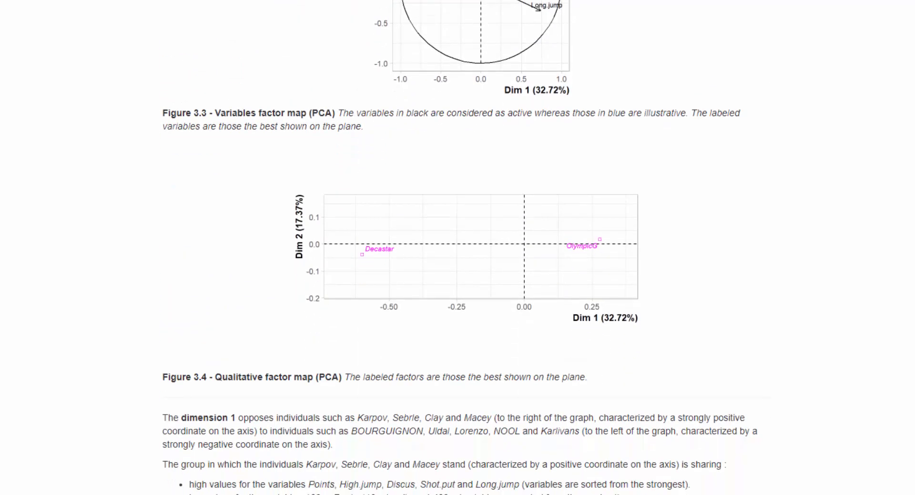
{"action": "scroll", "coordinate": [466, 248], "scroll_direction": "down", "scroll_amount": 1}
{"action": "scroll", "coordinate": [466, 247], "scroll_direction": "down", "scroll_amount": 3}
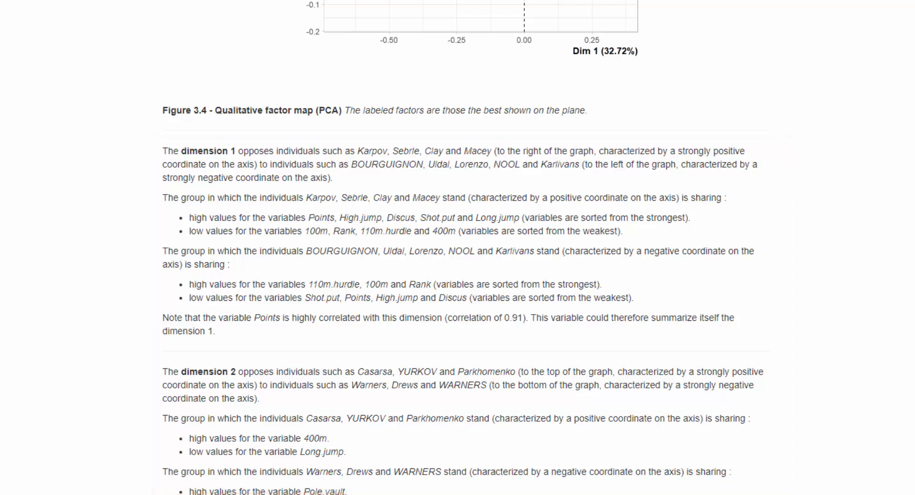
Read the report's description of dimension 2, and examine the factor maps describing dimension 3.
{"action": "scroll", "coordinate": [466, 247], "scroll_direction": "down", "scroll_amount": 1}
{"action": "scroll", "coordinate": [466, 247], "scroll_direction": "down", "scroll_amount": 2}
{"action": "scroll", "coordinate": [466, 248], "scroll_direction": "down", "scroll_amount": 1}
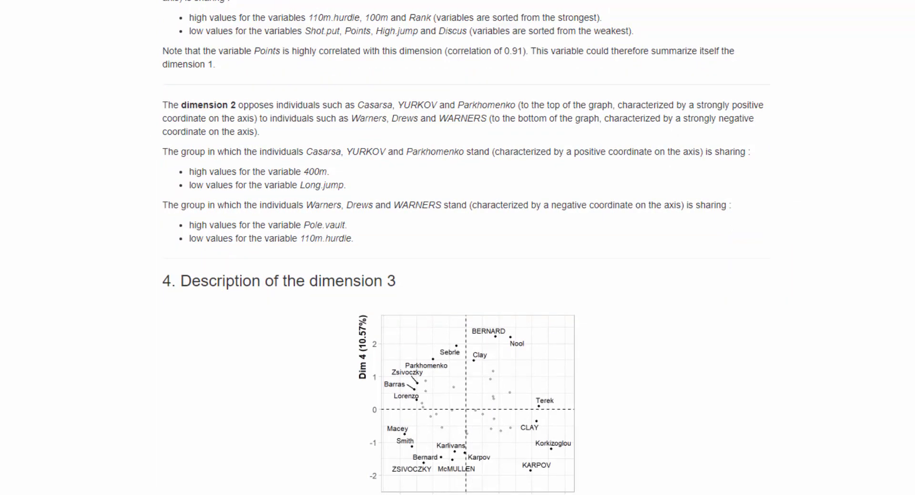
{"action": "scroll", "coordinate": [466, 247], "scroll_direction": "down", "scroll_amount": 1}
{"action": "scroll", "coordinate": [466, 247], "scroll_direction": "down", "scroll_amount": 1}
{"action": "scroll", "coordinate": [466, 247], "scroll_direction": "down", "scroll_amount": 2}
{"action": "scroll", "coordinate": [466, 248], "scroll_direction": "down", "scroll_amount": 1}
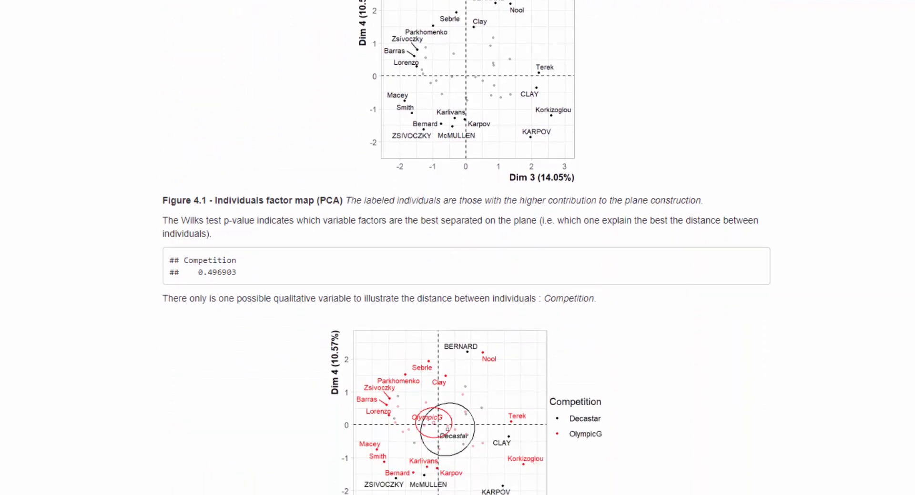
{"action": "scroll", "coordinate": [466, 247], "scroll_direction": "down", "scroll_amount": 1}
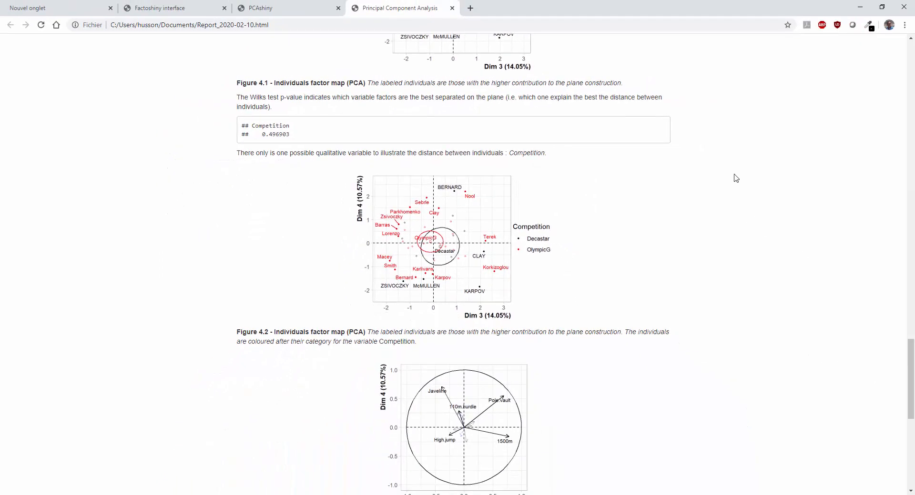
Close the report, hide the automatic report options in the PCA app, and display the PCA code.
{"action": "left_click", "coordinate": [324, 8]}
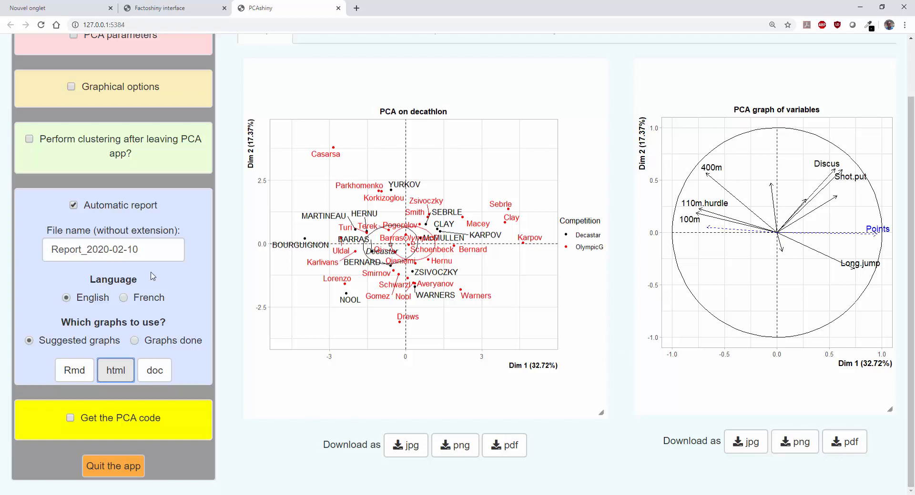
{"action": "left_click", "coordinate": [142, 211]}
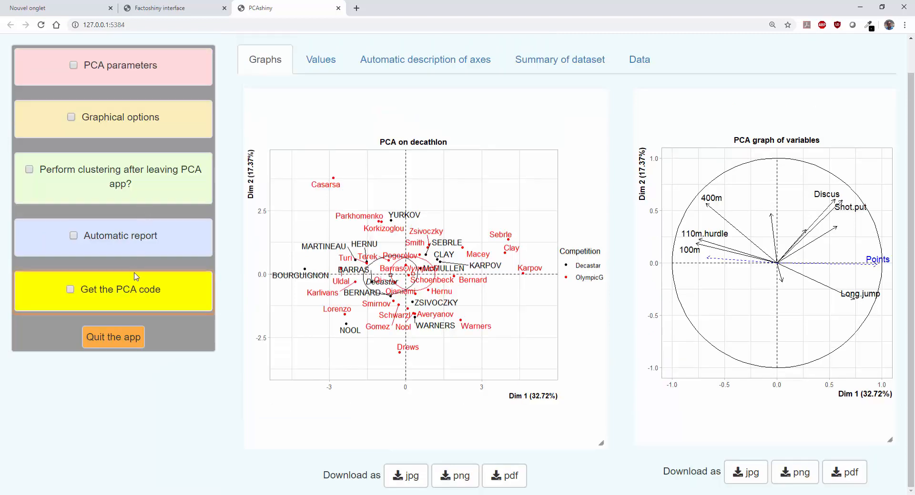
{"action": "left_click", "coordinate": [126, 304]}
{"action": "scroll", "coordinate": [191, 311], "scroll_direction": "up", "scroll_amount": 2}
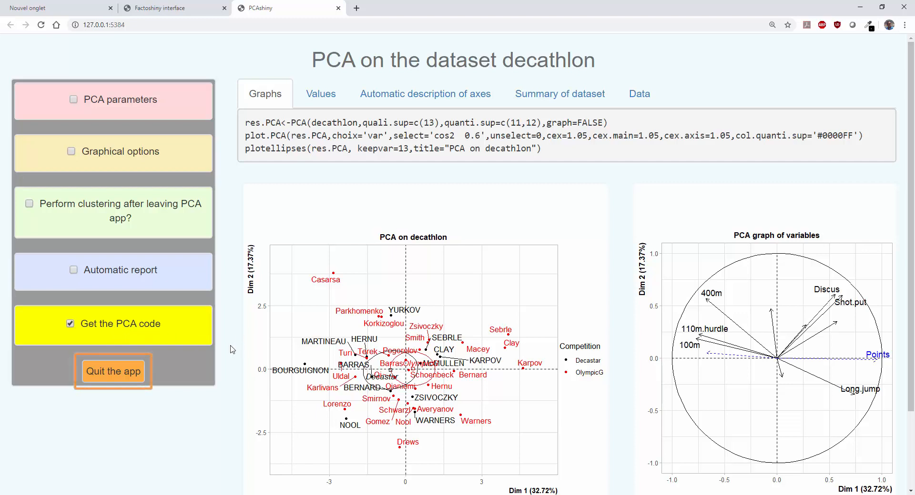
Quit the PCA app and, in RStudio, run Factoshiny(result) to reopen the saved analysis.
{"action": "left_click", "coordinate": [123, 379]}
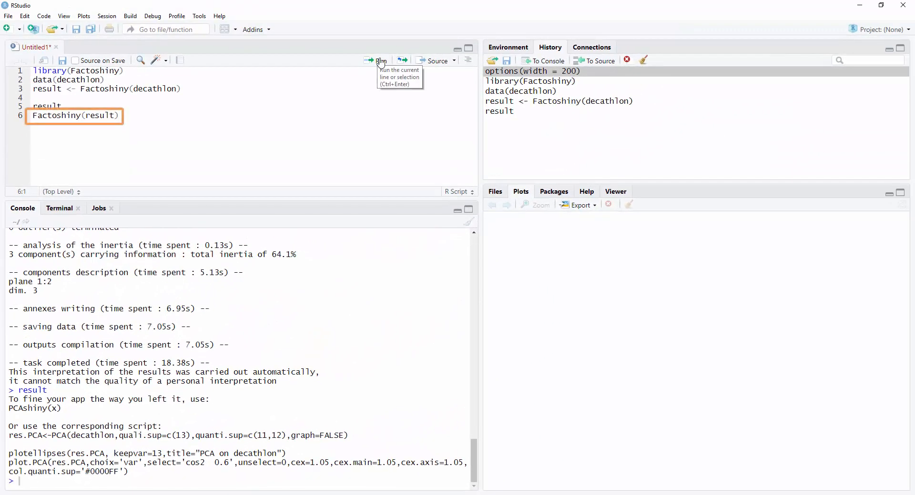
{"action": "left_click", "coordinate": [381, 62]}
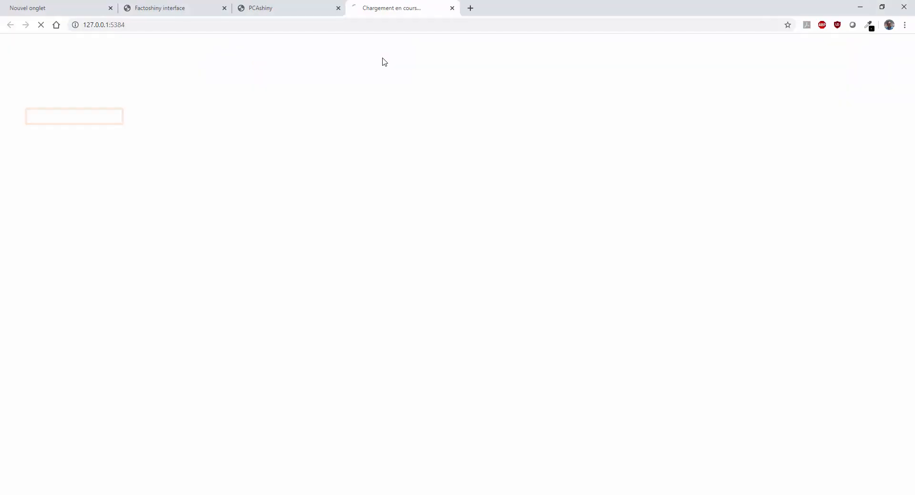